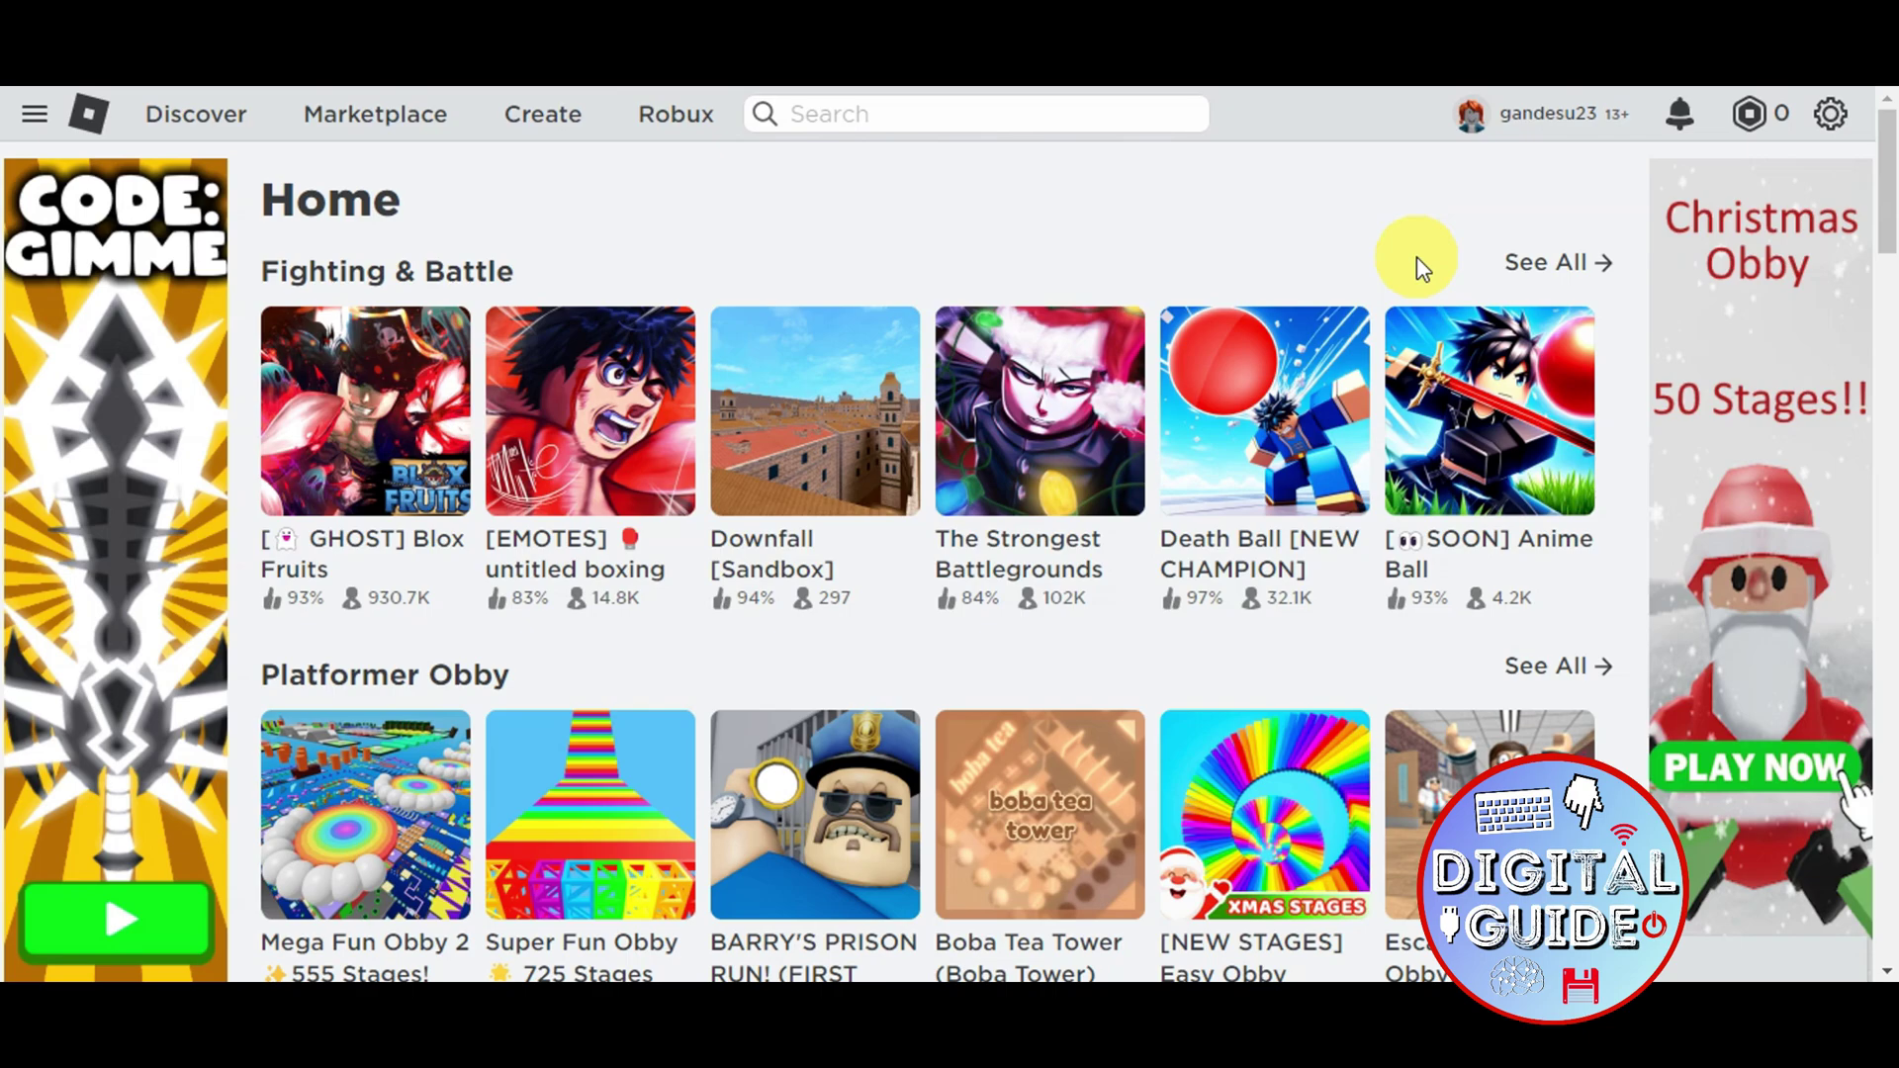
- Open My Settings from the gear menu at the top right
{"action": "left_click", "coordinate": [1838, 116]}
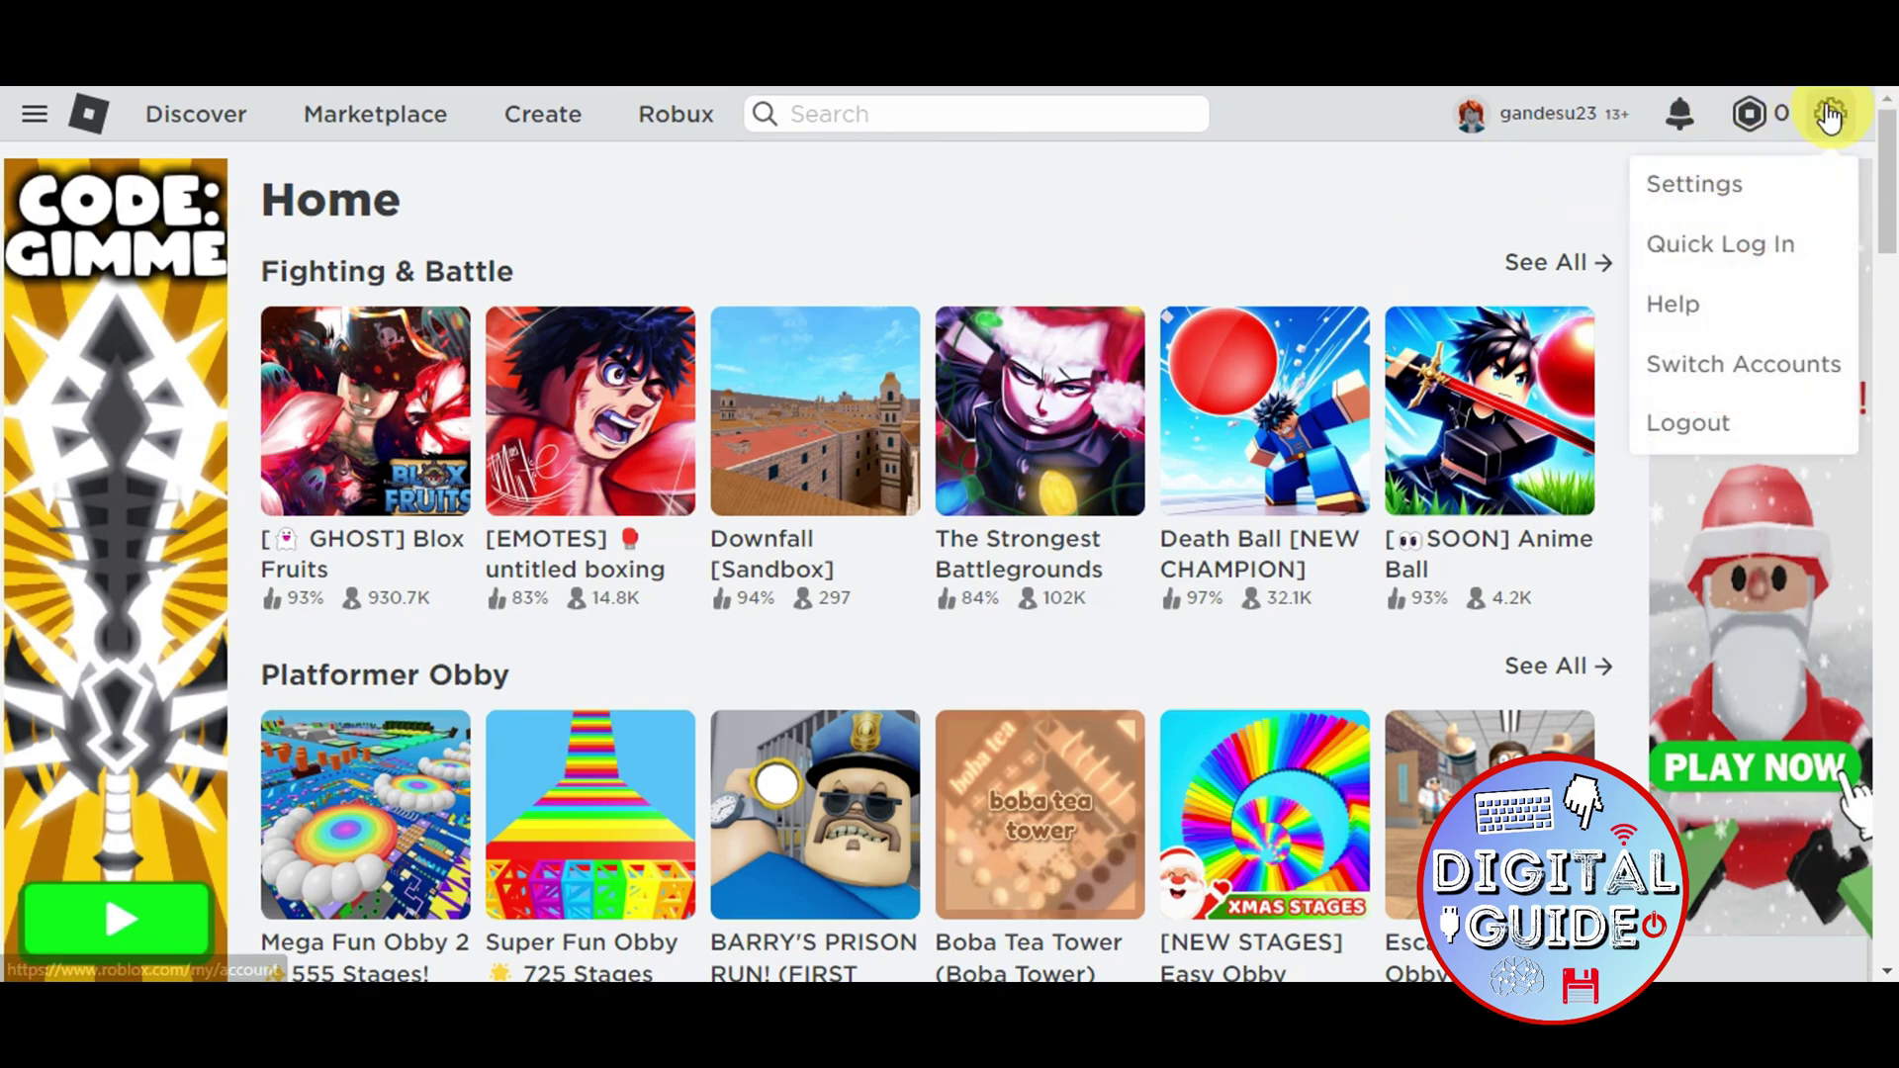
{"action": "left_click", "coordinate": [1676, 190]}
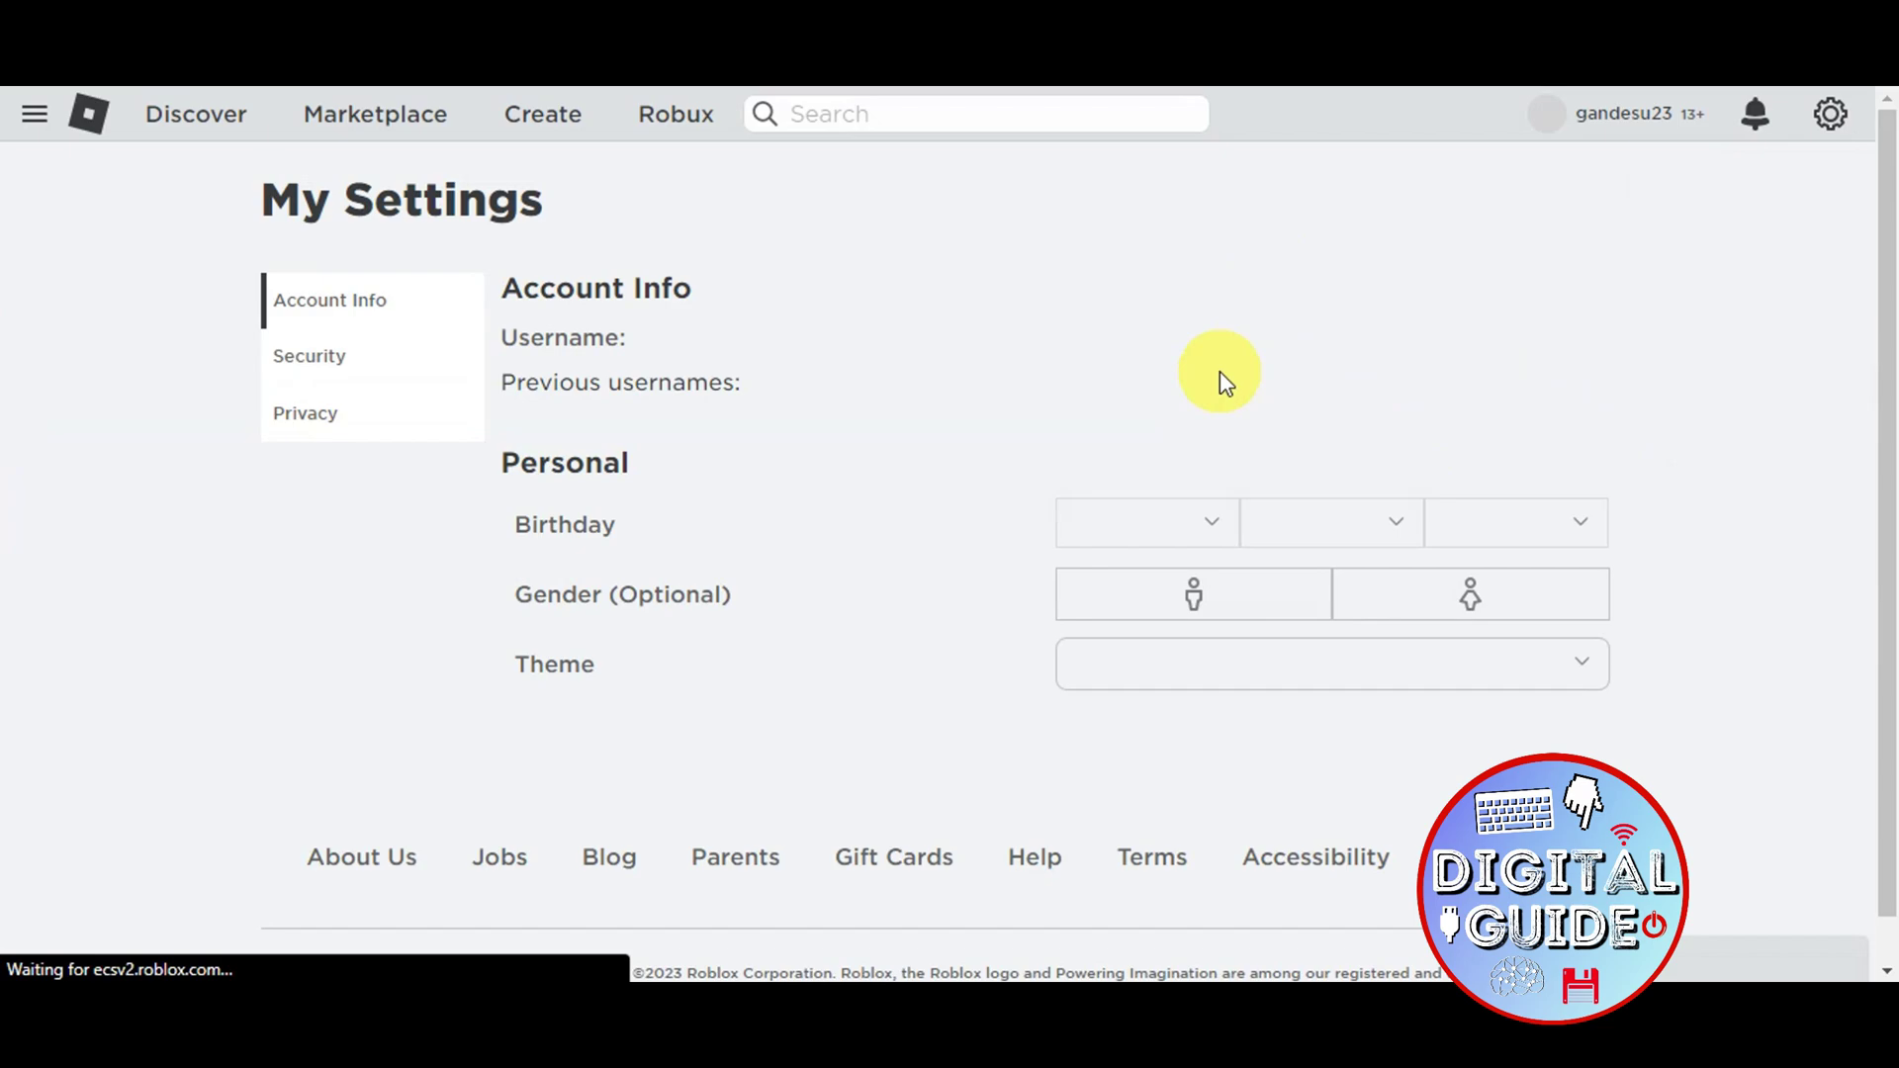
- On the Privacy page, toggle Account Restrictions on and then back off
{"action": "left_click", "coordinate": [286, 426]}
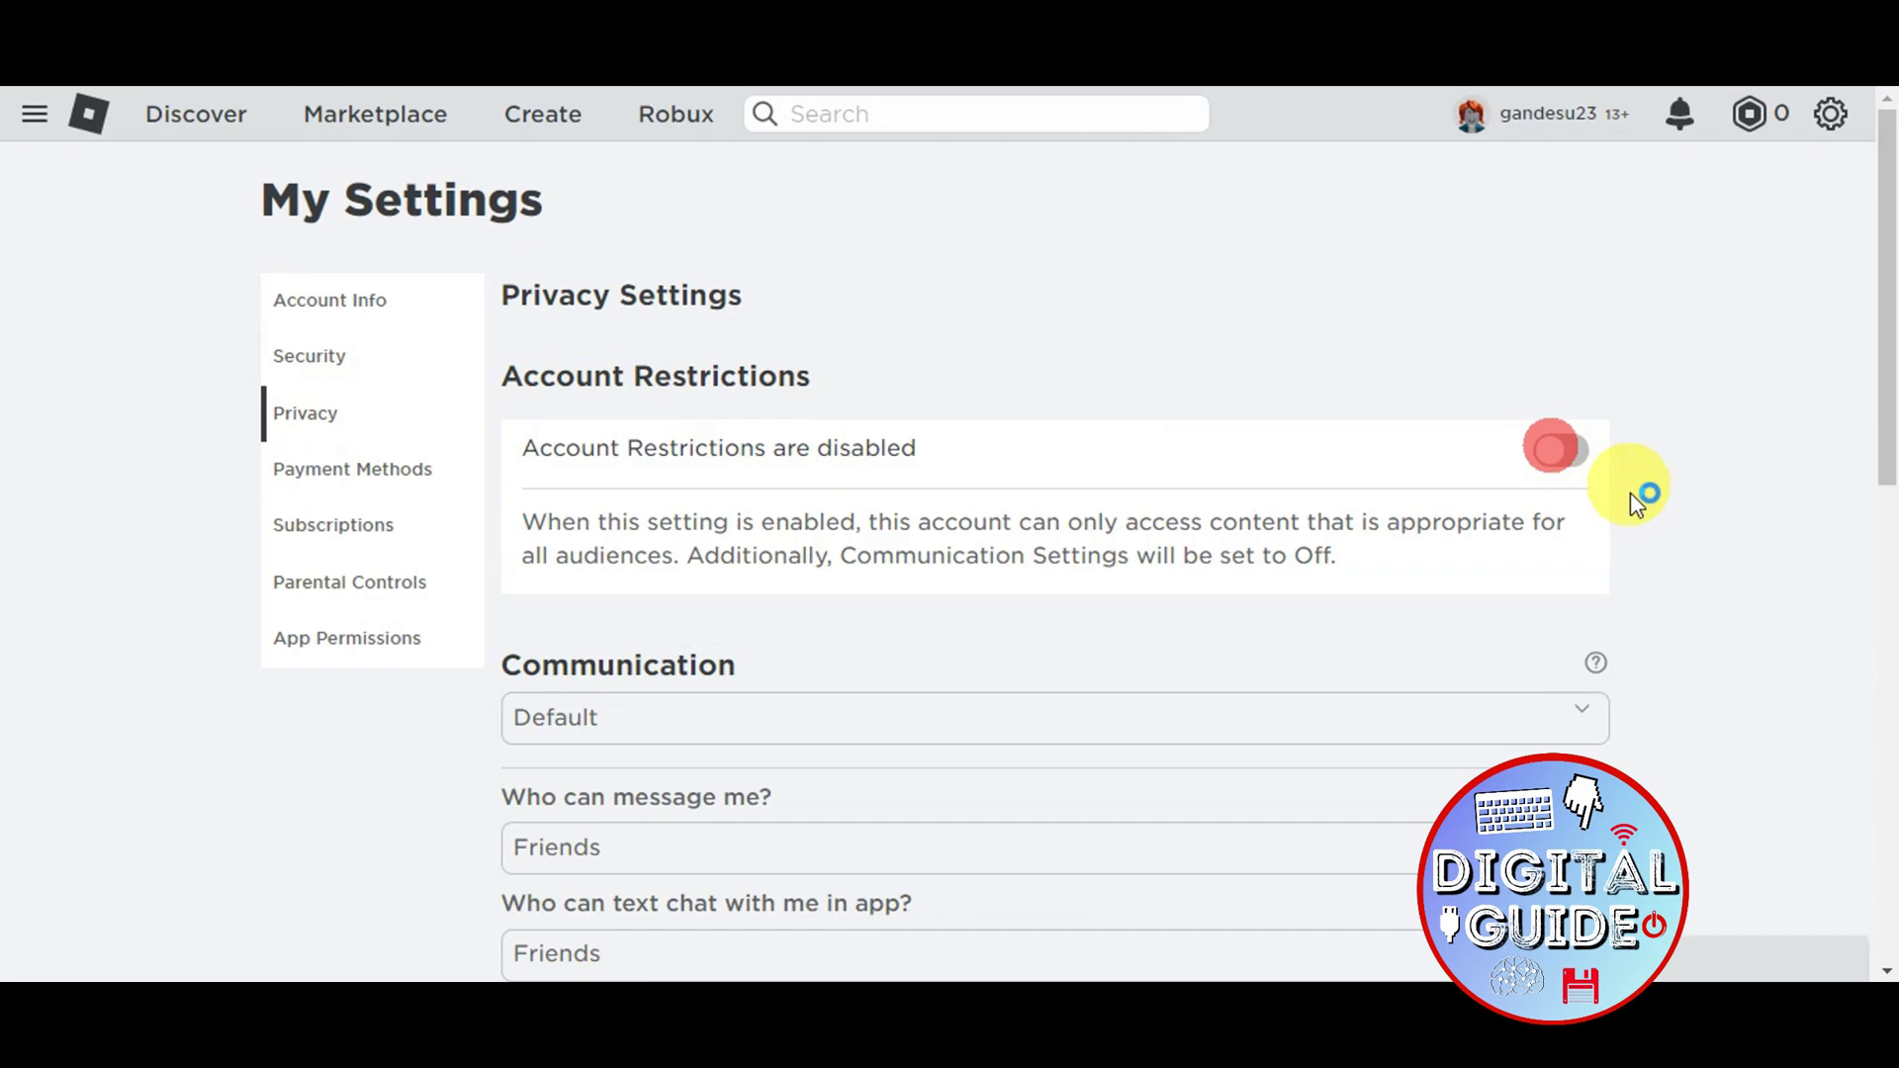
{"action": "left_click", "coordinate": [1575, 452]}
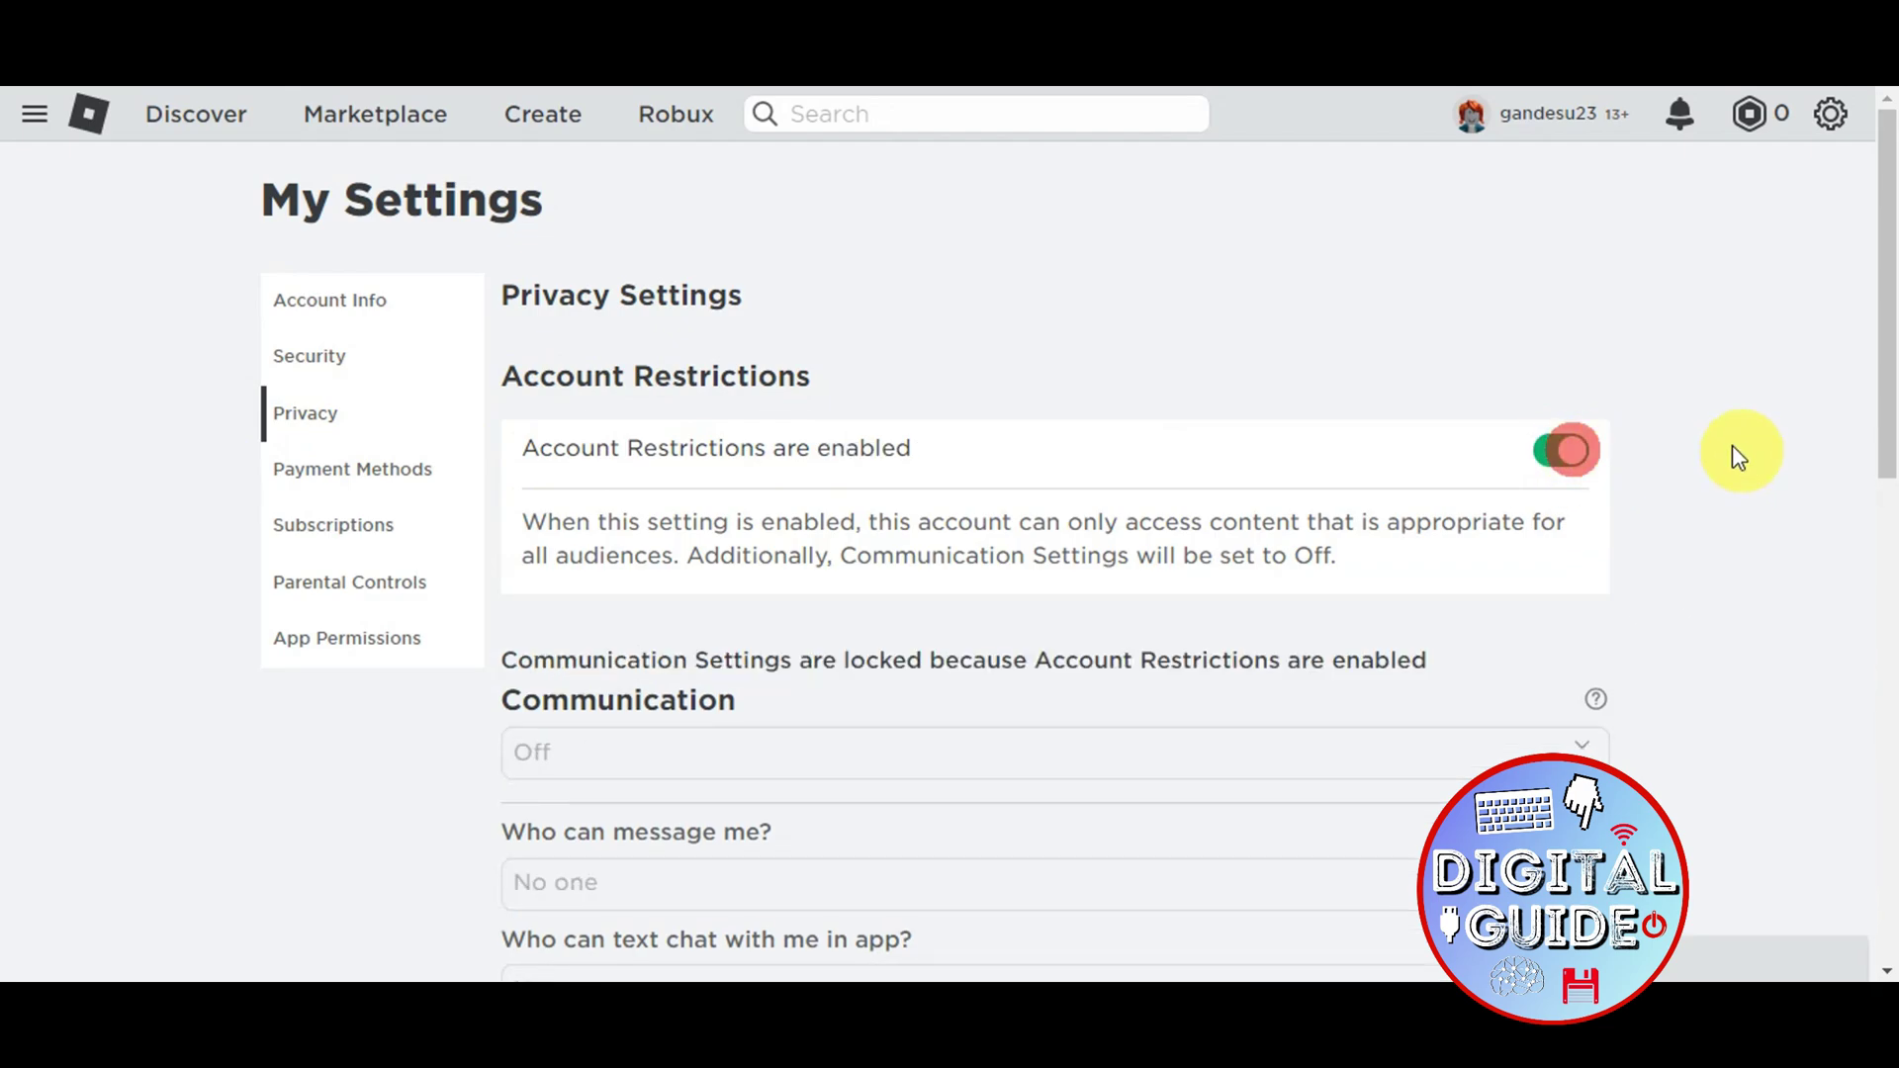
{"action": "left_click", "coordinate": [1563, 450]}
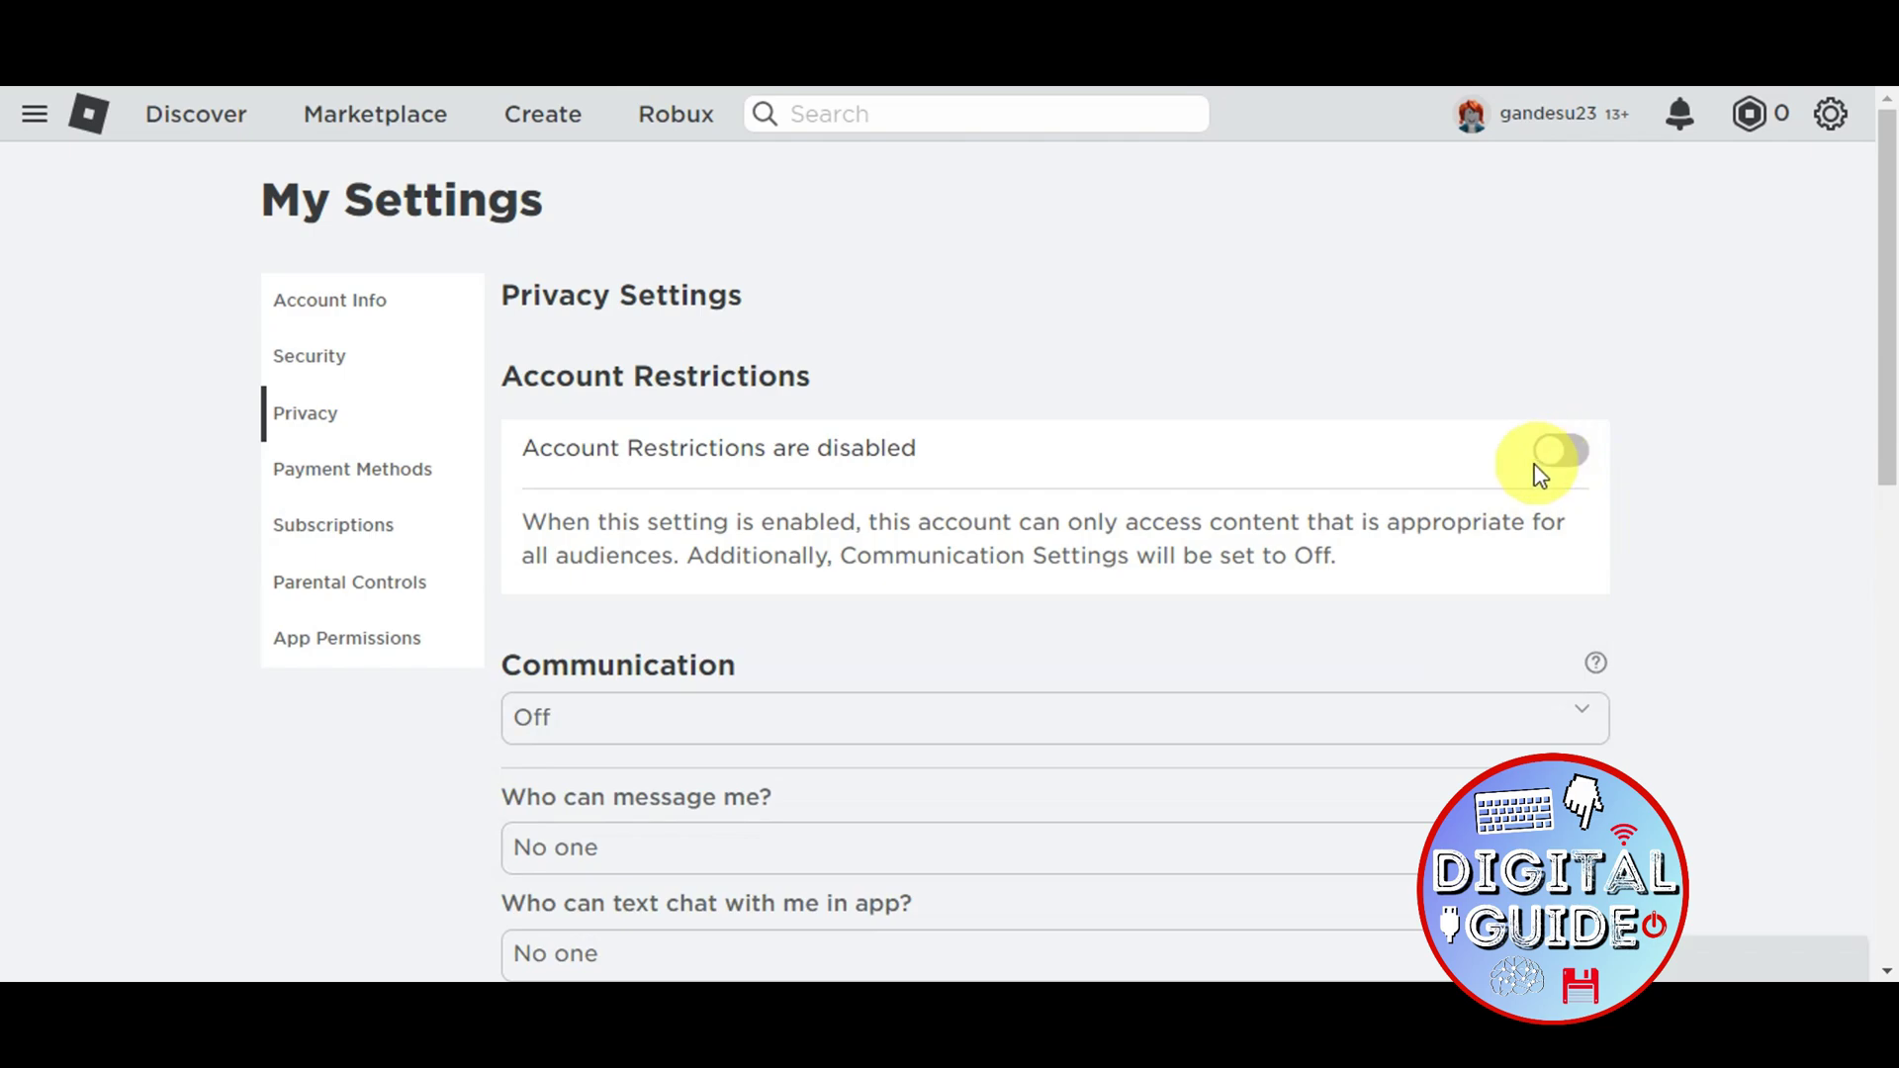
{"action": "scroll", "coordinate": [1488, 537], "scroll_direction": "down", "scroll_amount": 5}
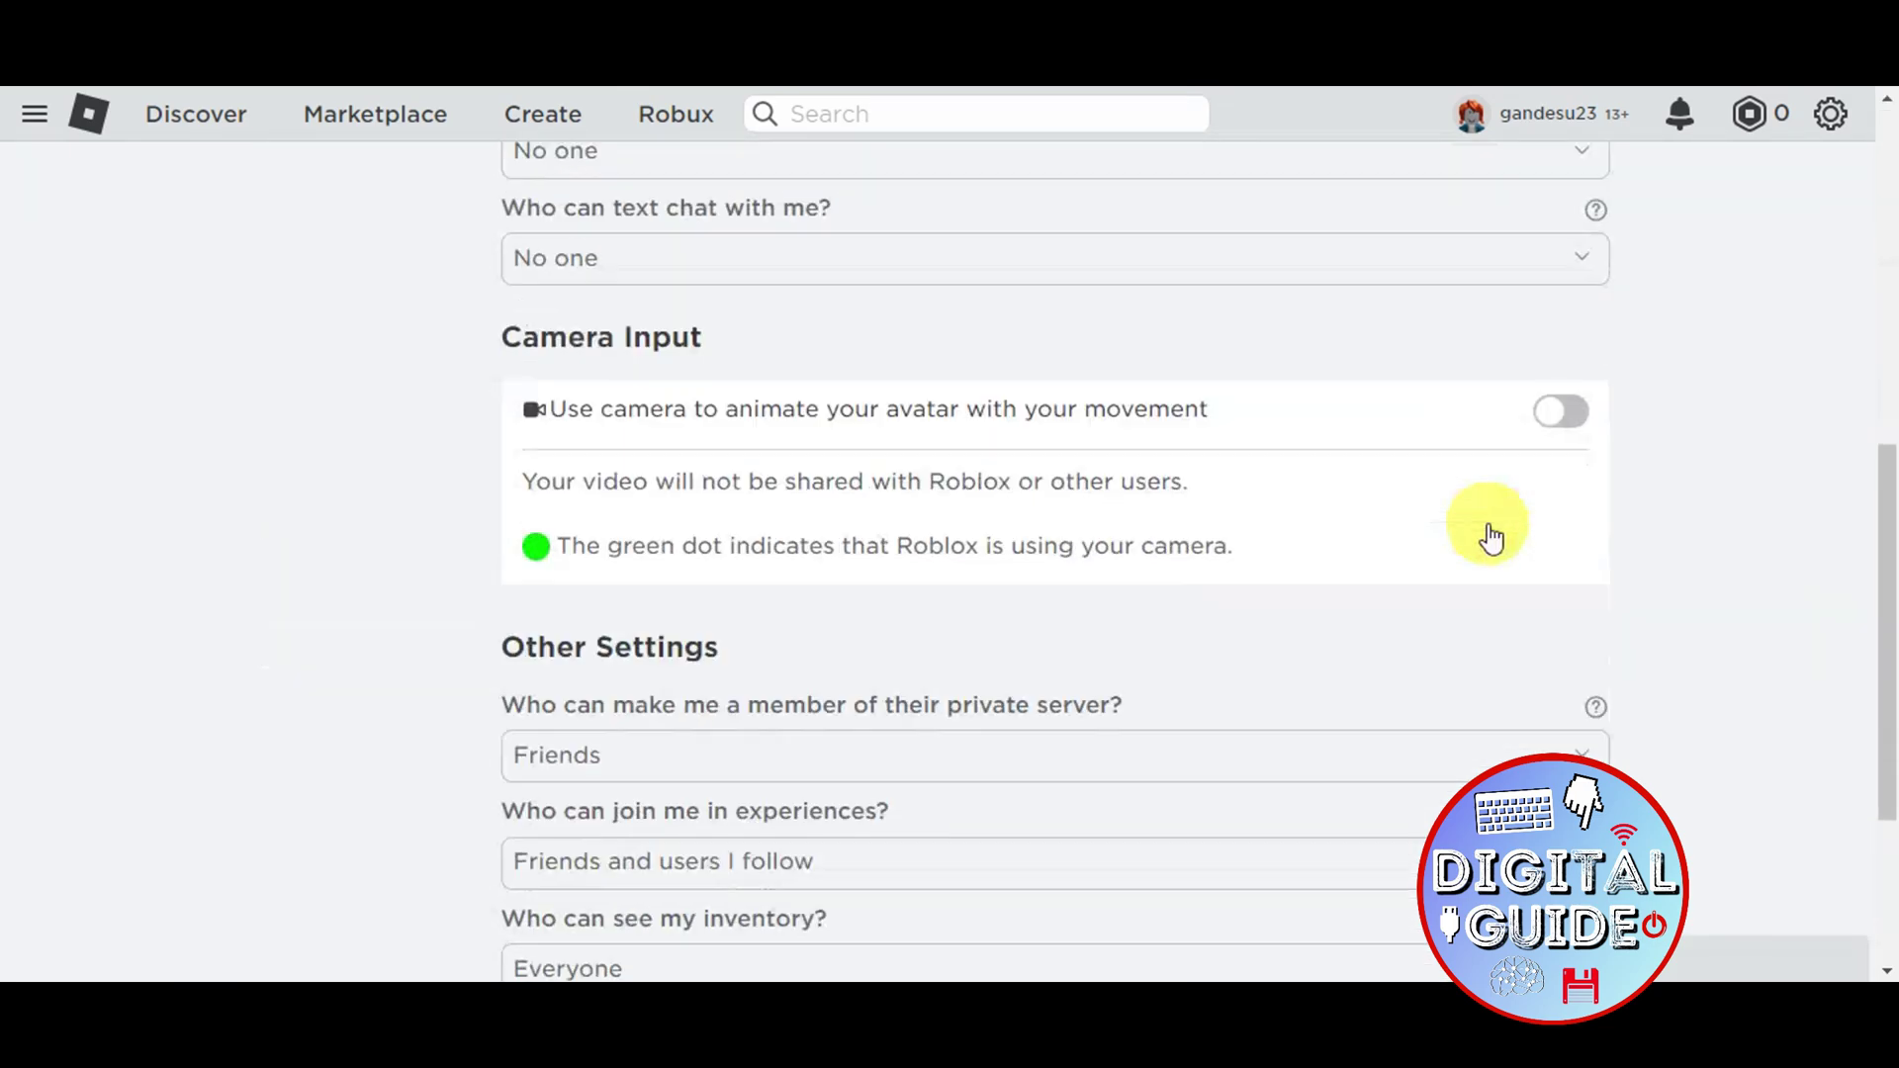
{"action": "scroll", "coordinate": [1488, 537], "scroll_direction": "down", "scroll_amount": 2}
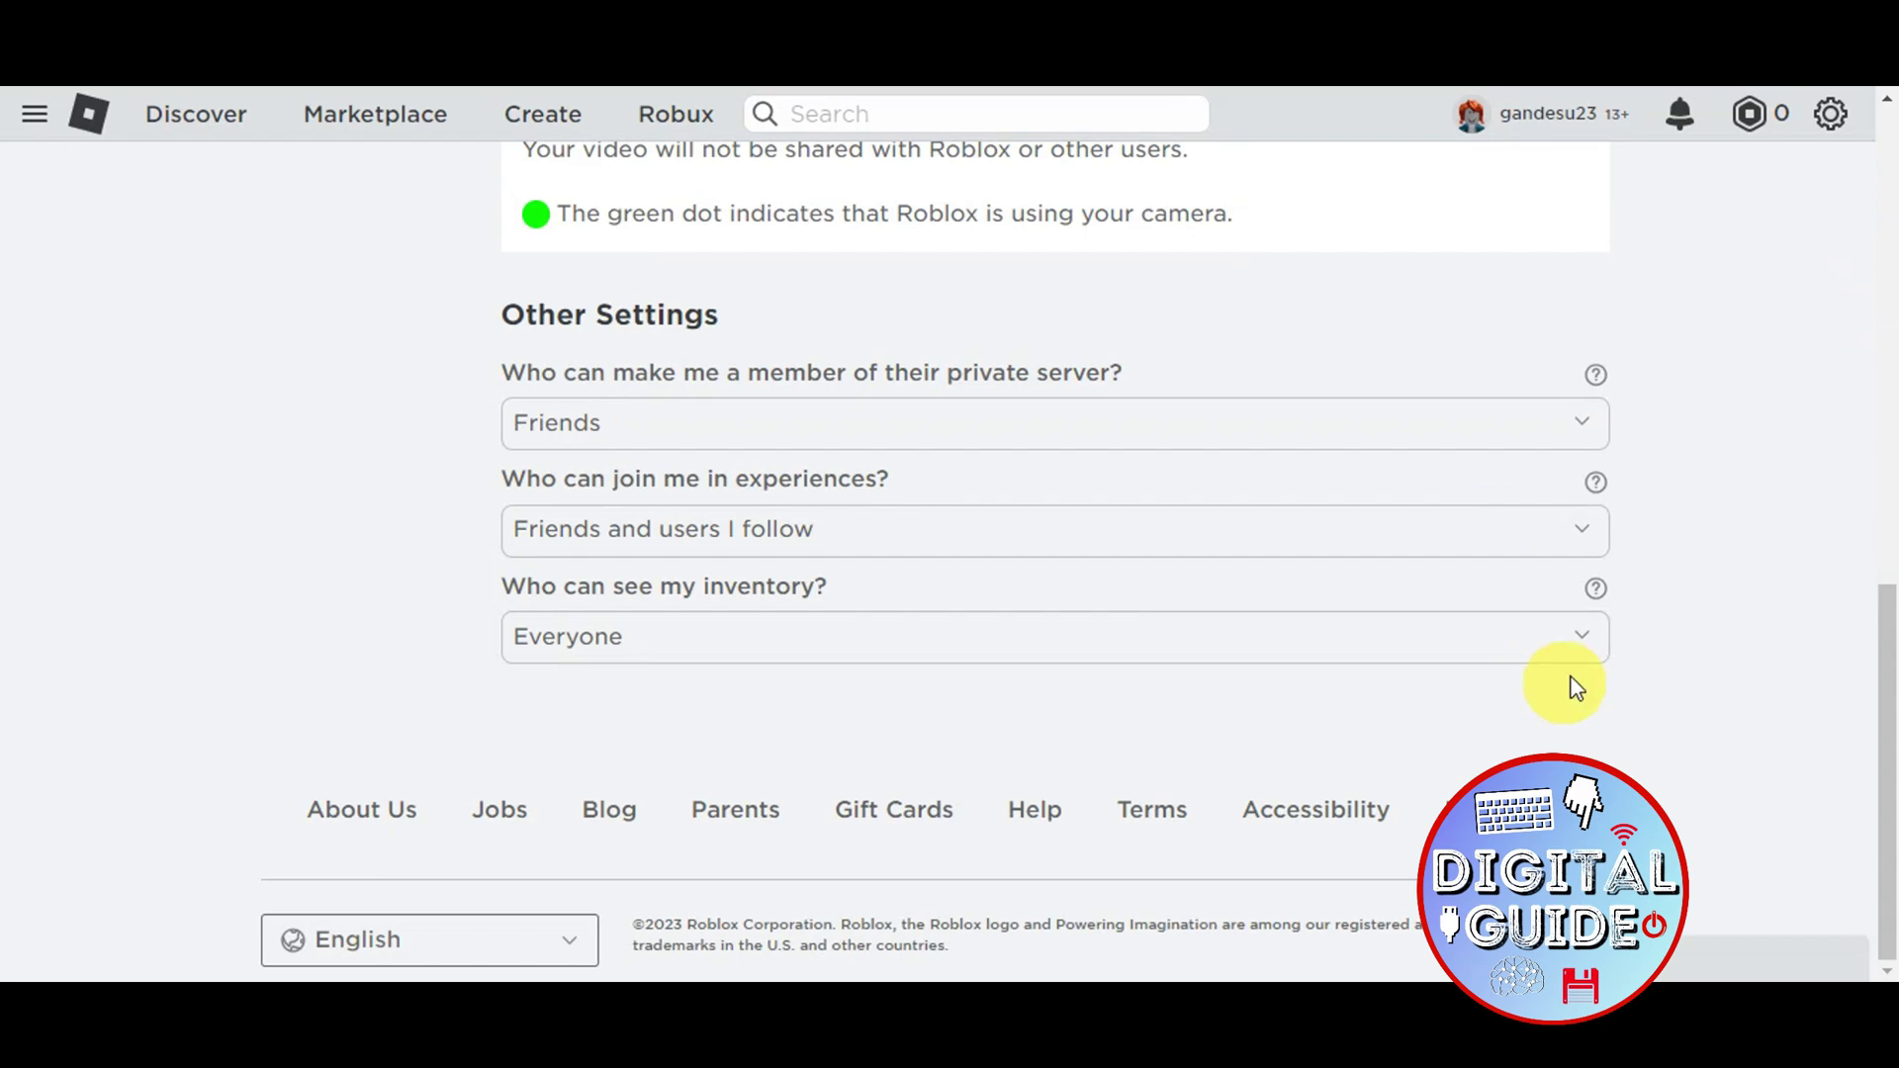
{"action": "scroll", "coordinate": [1518, 657], "scroll_direction": "up", "scroll_amount": 3}
{"action": "scroll", "coordinate": [1560, 667], "scroll_direction": "up", "scroll_amount": 2}
{"action": "scroll", "coordinate": [1577, 682], "scroll_direction": "up", "scroll_amount": 1}
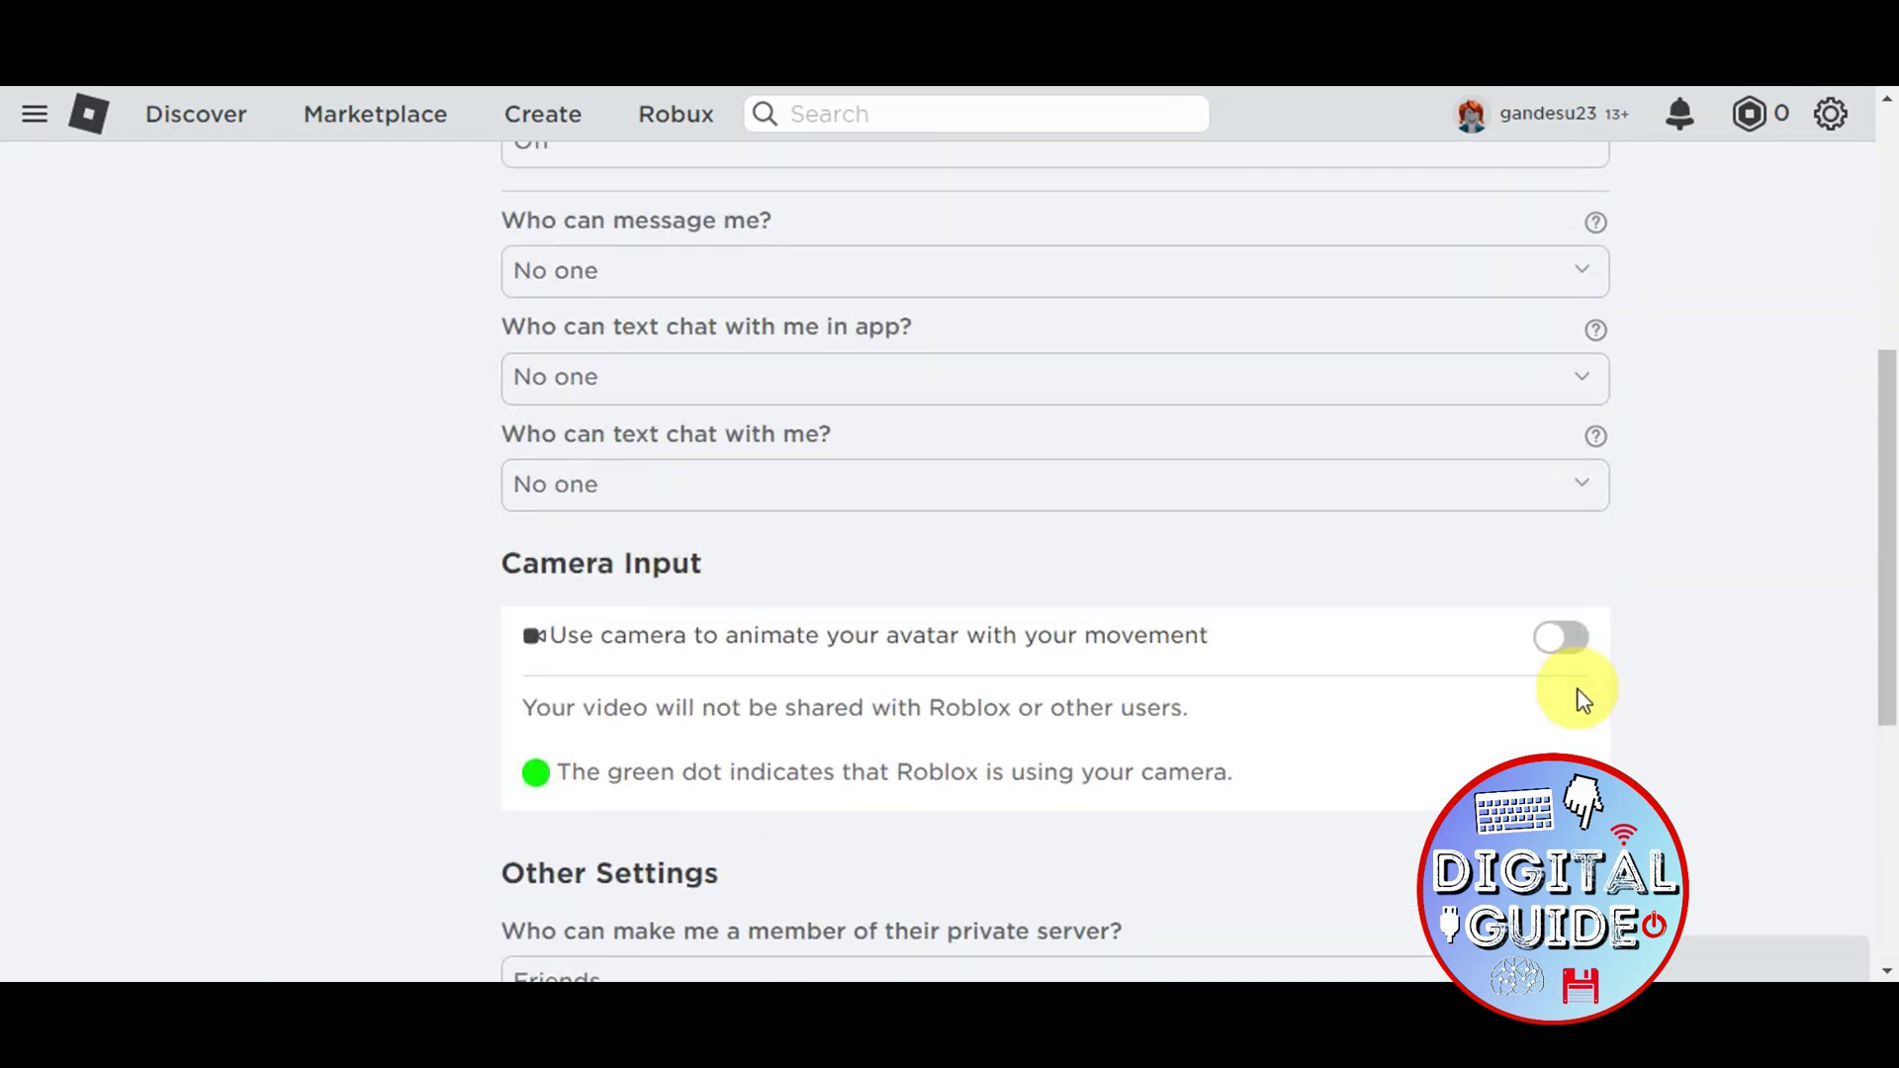
{"action": "scroll", "coordinate": [1617, 753], "scroll_direction": "up", "scroll_amount": 4}
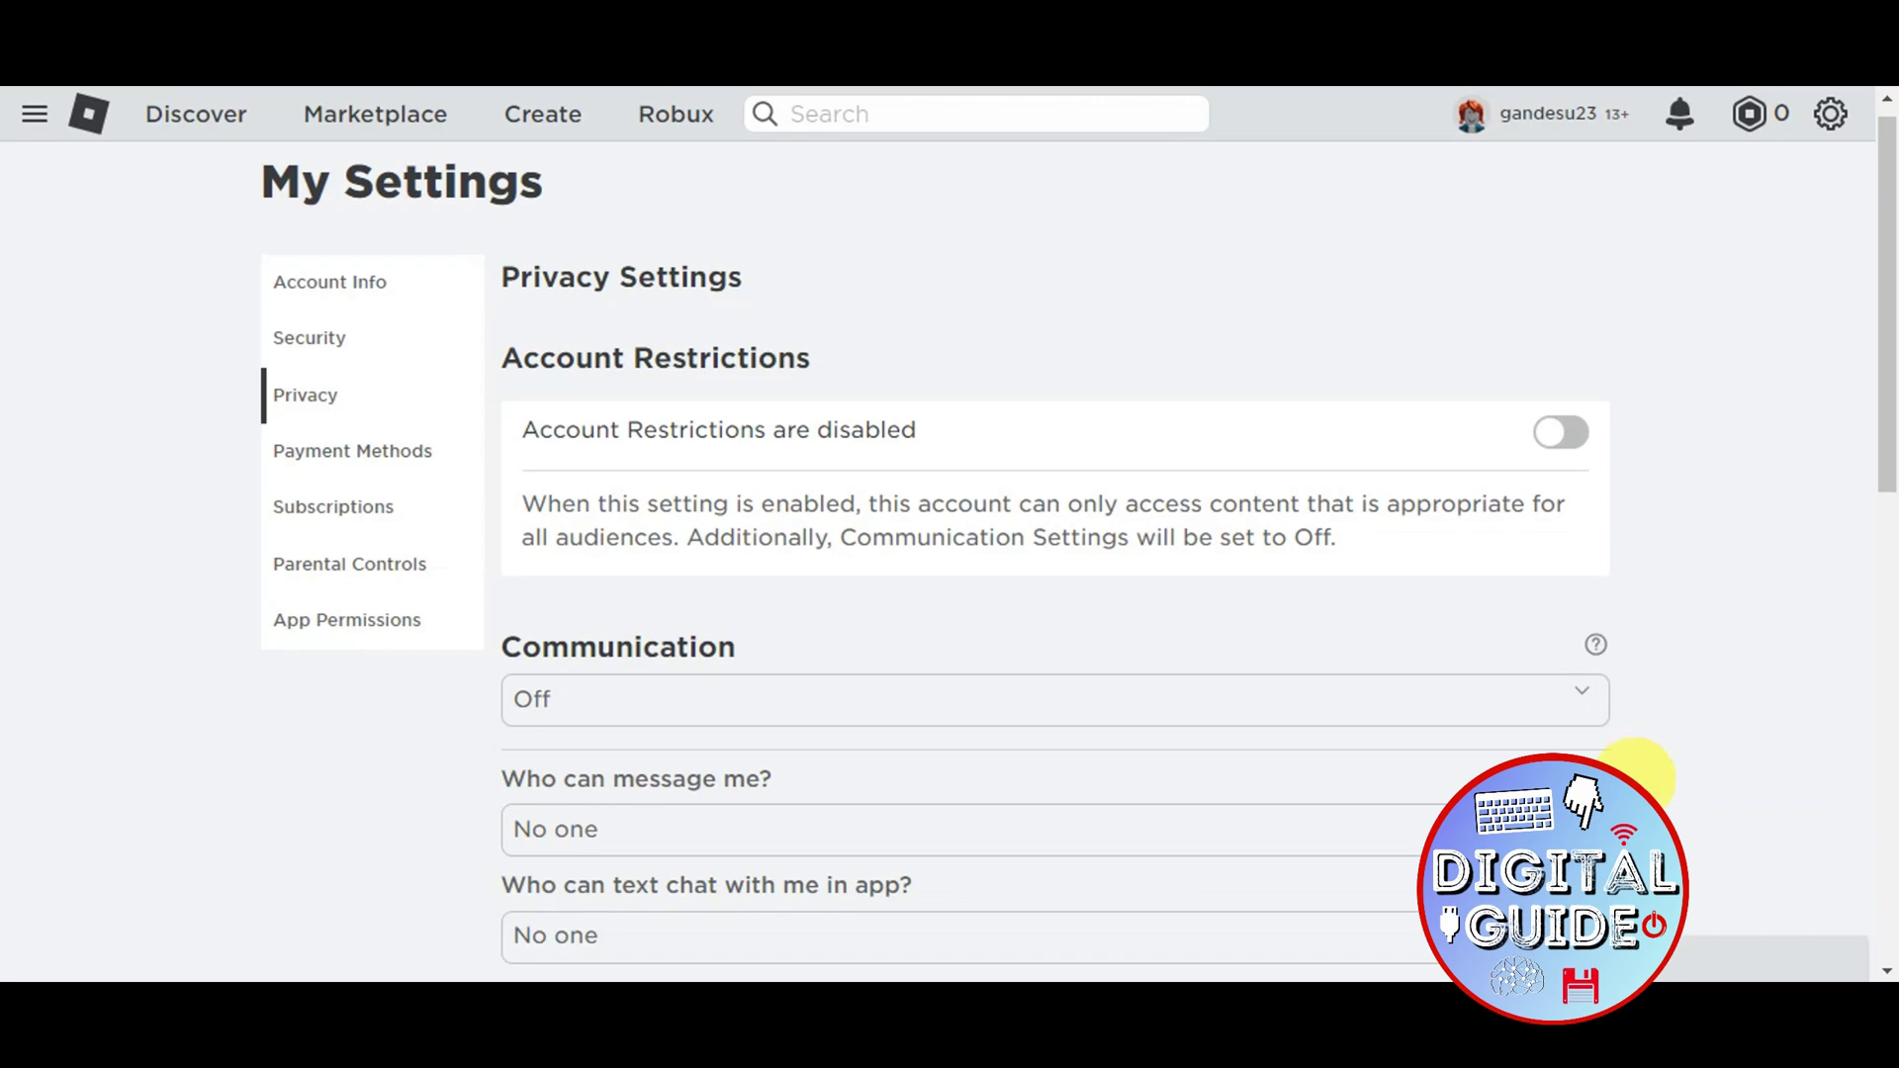
{"action": "scroll", "coordinate": [1619, 753], "scroll_direction": "down", "scroll_amount": 4}
{"action": "scroll", "coordinate": [1409, 723], "scroll_direction": "down", "scroll_amount": 3}
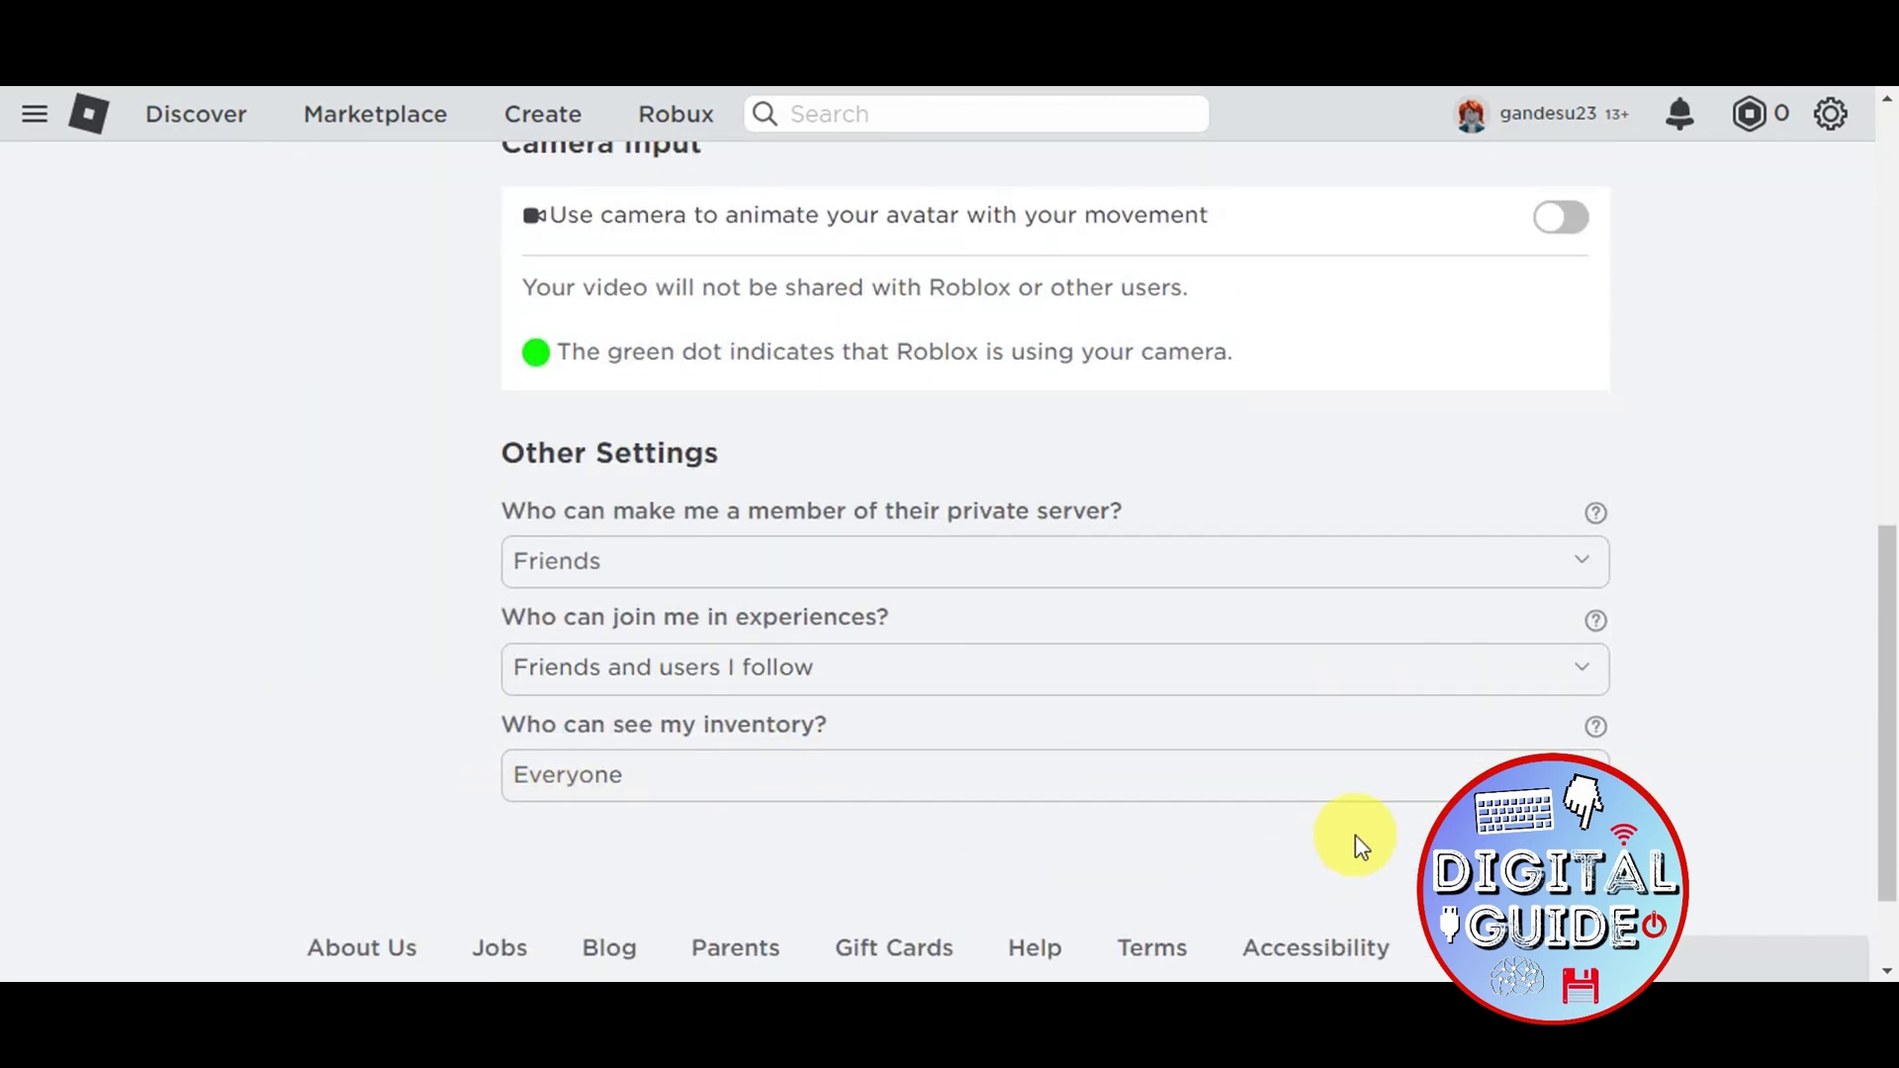
{"action": "scroll", "coordinate": [1352, 839], "scroll_direction": "down", "scroll_amount": 1}
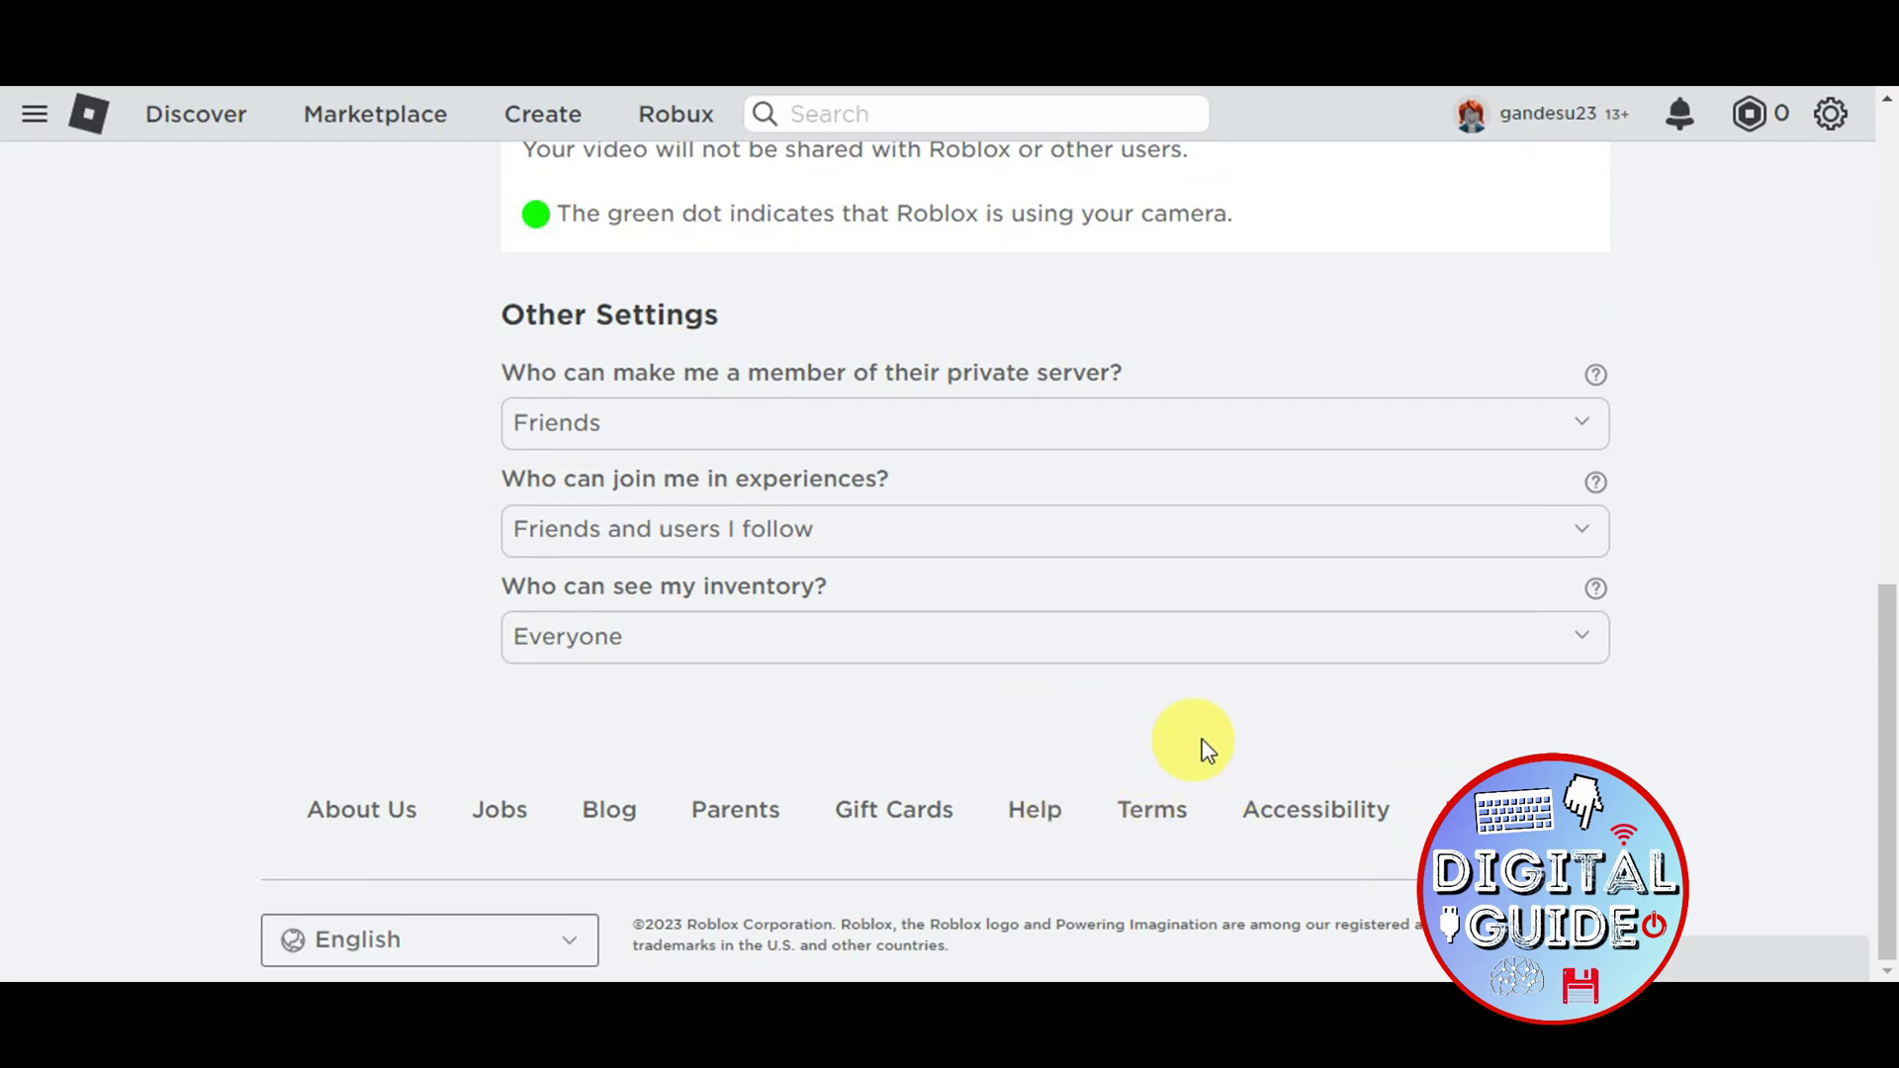
{"action": "scroll", "coordinate": [1415, 788], "scroll_direction": "up", "scroll_amount": 6}
{"action": "scroll", "coordinate": [1414, 787], "scroll_direction": "up", "scroll_amount": 1}
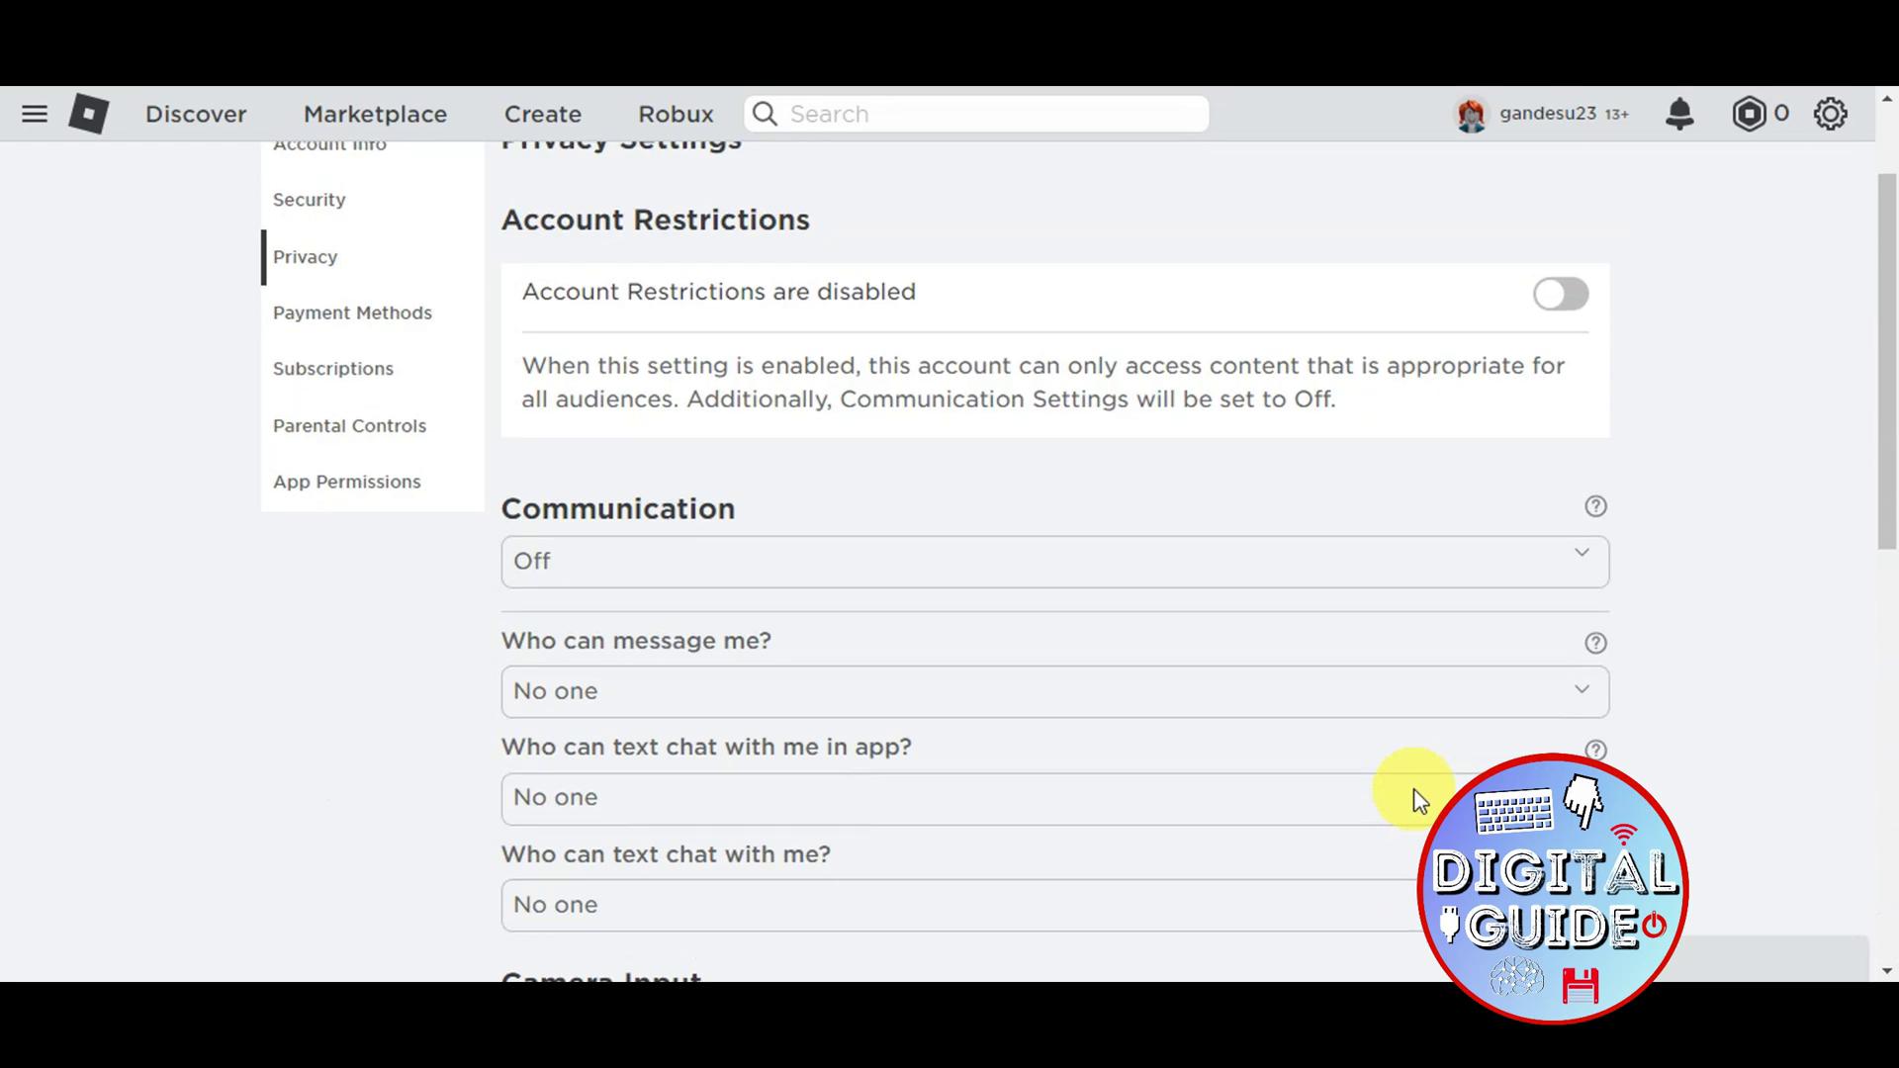
{"action": "scroll", "coordinate": [1414, 788], "scroll_direction": "up", "scroll_amount": 1}
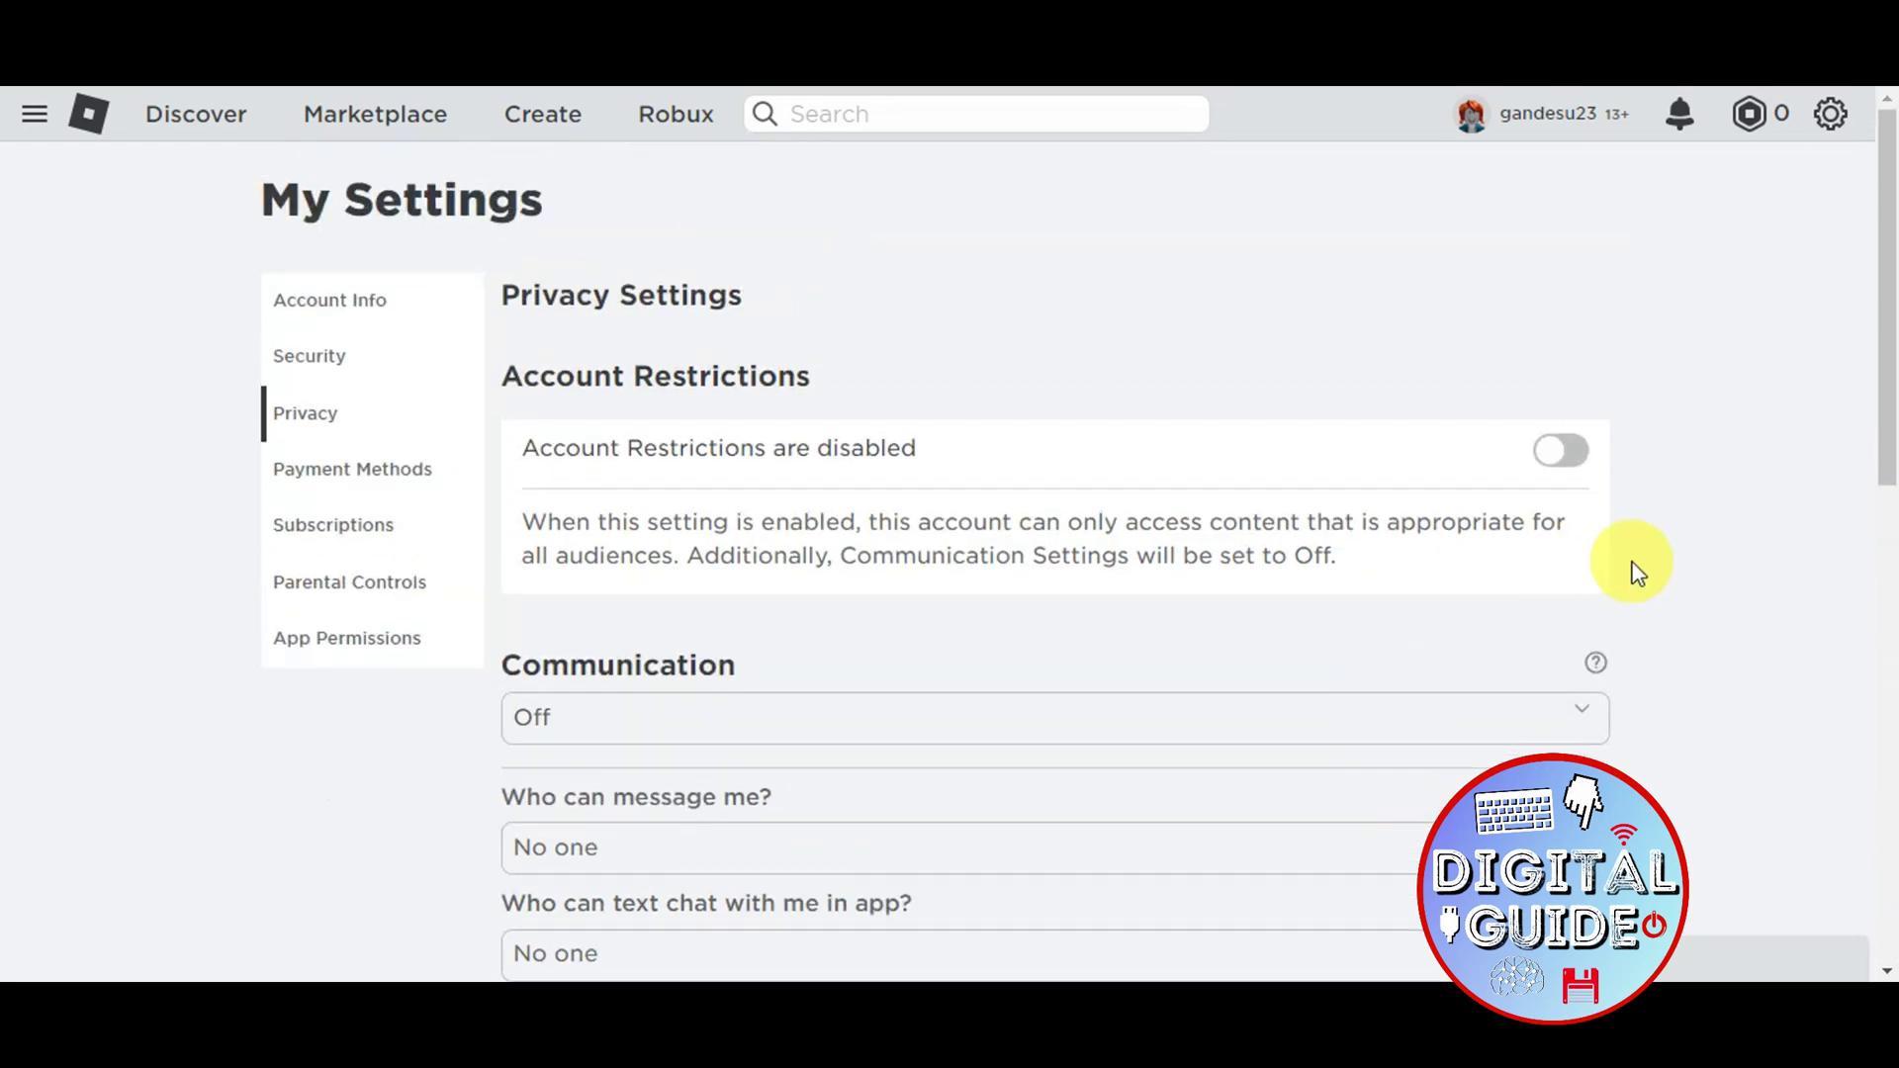
- Switch to Account Info, then return Home via the Roblox logo
{"action": "left_click", "coordinate": [361, 304]}
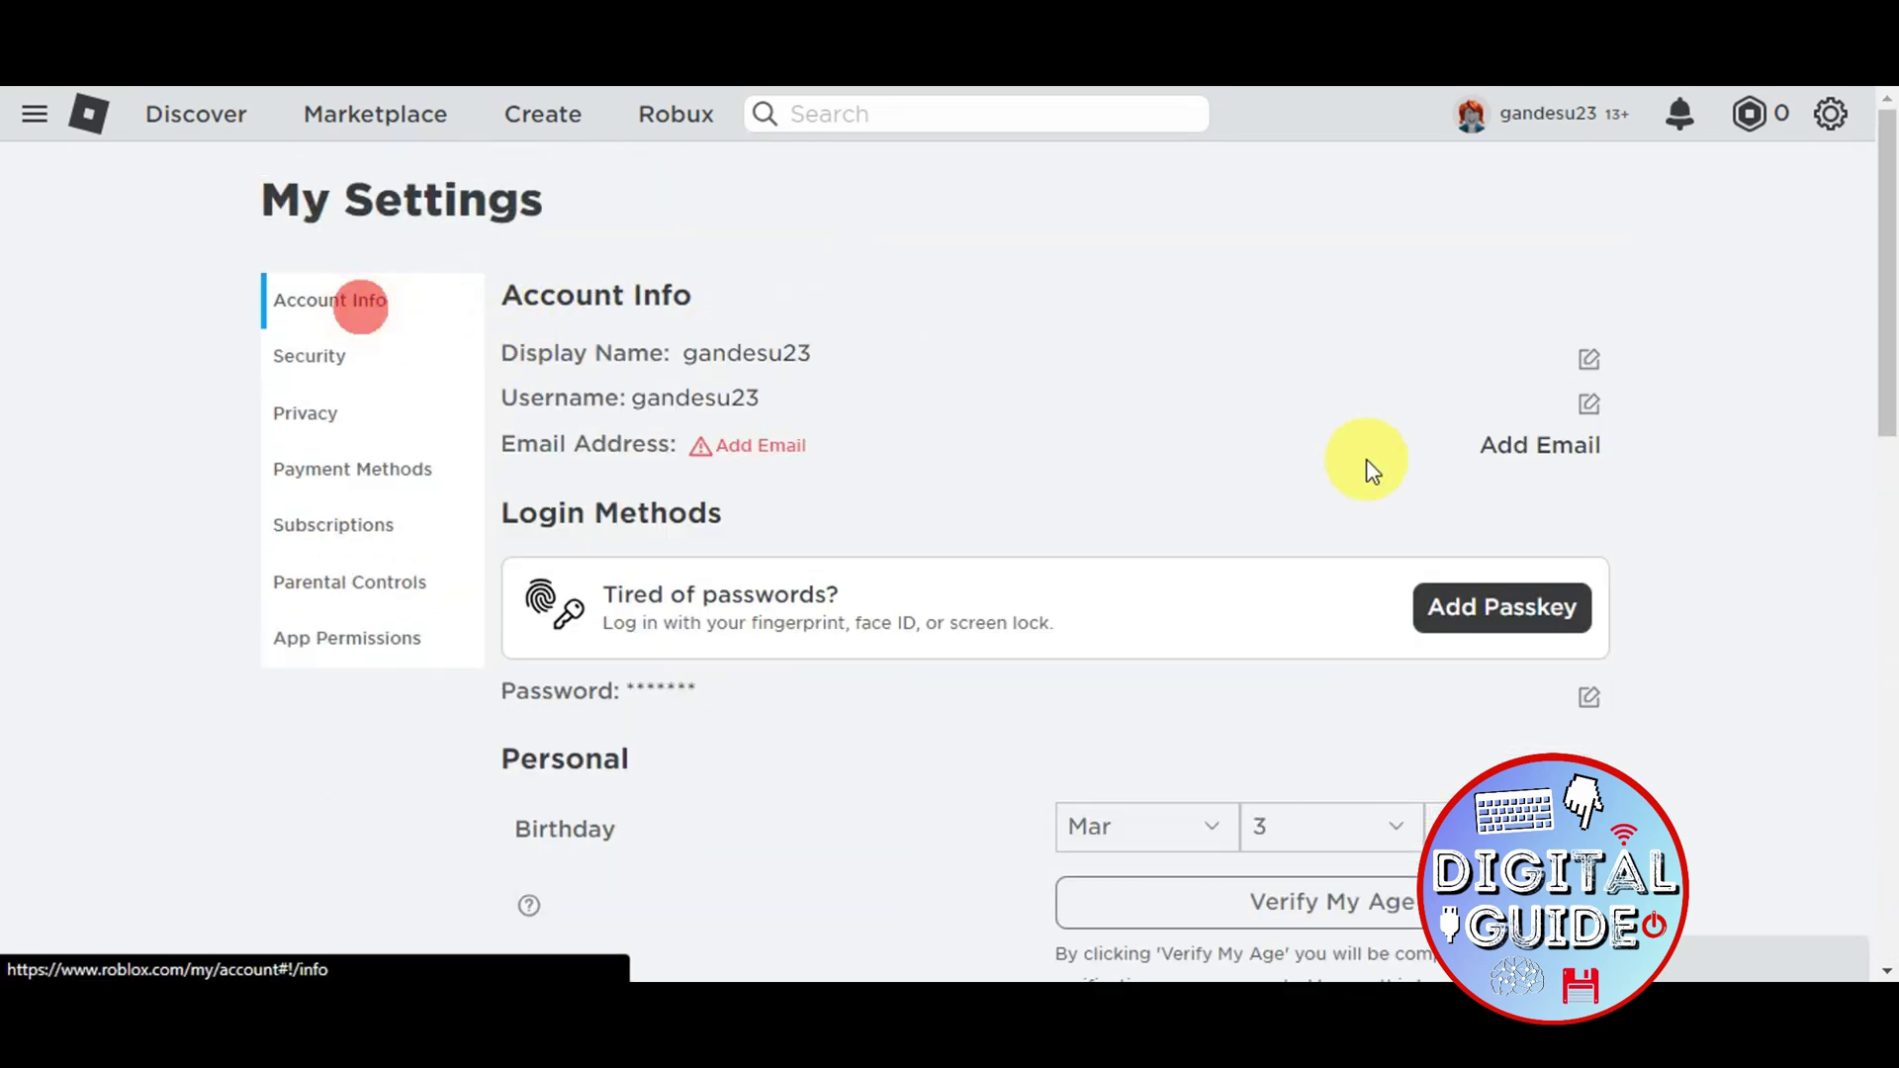
{"action": "scroll", "coordinate": [1643, 543], "scroll_direction": "down", "scroll_amount": 3}
{"action": "scroll", "coordinate": [1643, 543], "scroll_direction": "down", "scroll_amount": 3}
{"action": "scroll", "coordinate": [1688, 571], "scroll_direction": "down", "scroll_amount": 3}
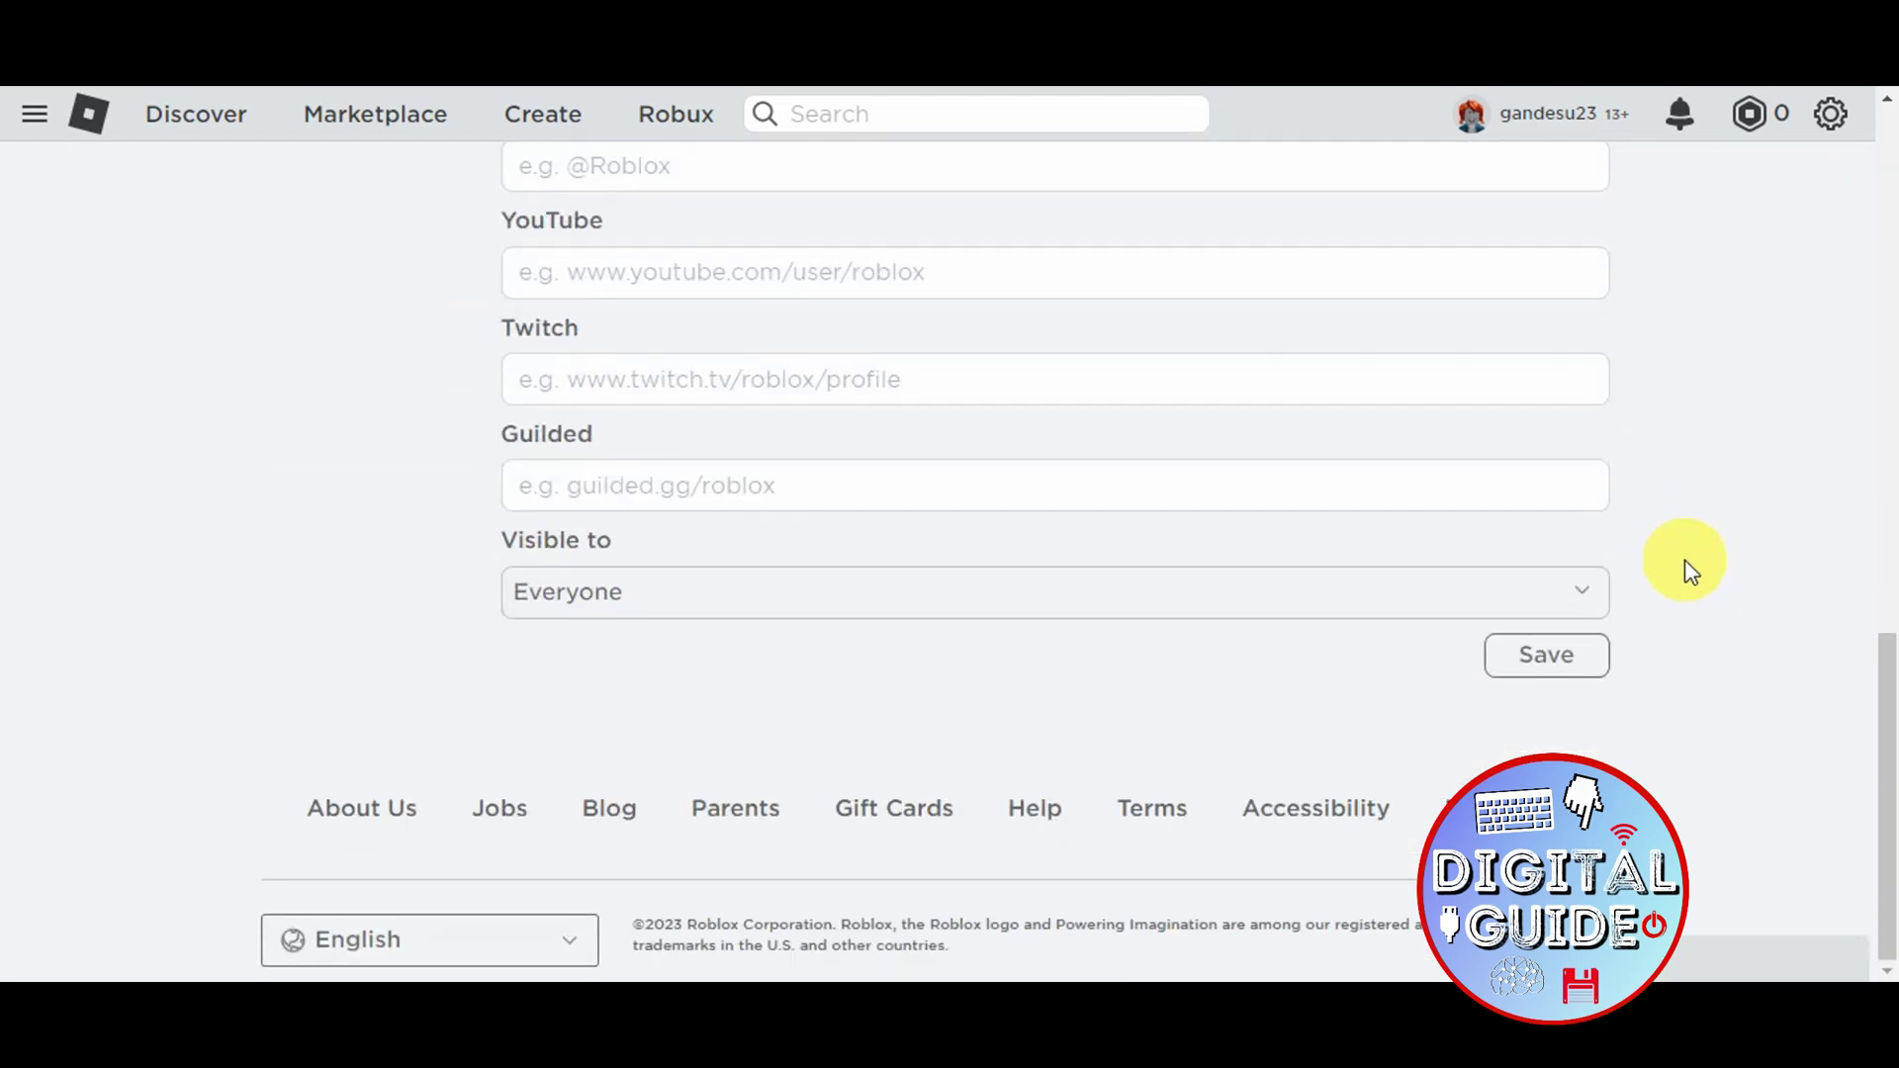
{"action": "scroll", "coordinate": [1633, 571], "scroll_direction": "up", "scroll_amount": 5}
{"action": "scroll", "coordinate": [1526, 531], "scroll_direction": "up", "scroll_amount": 3}
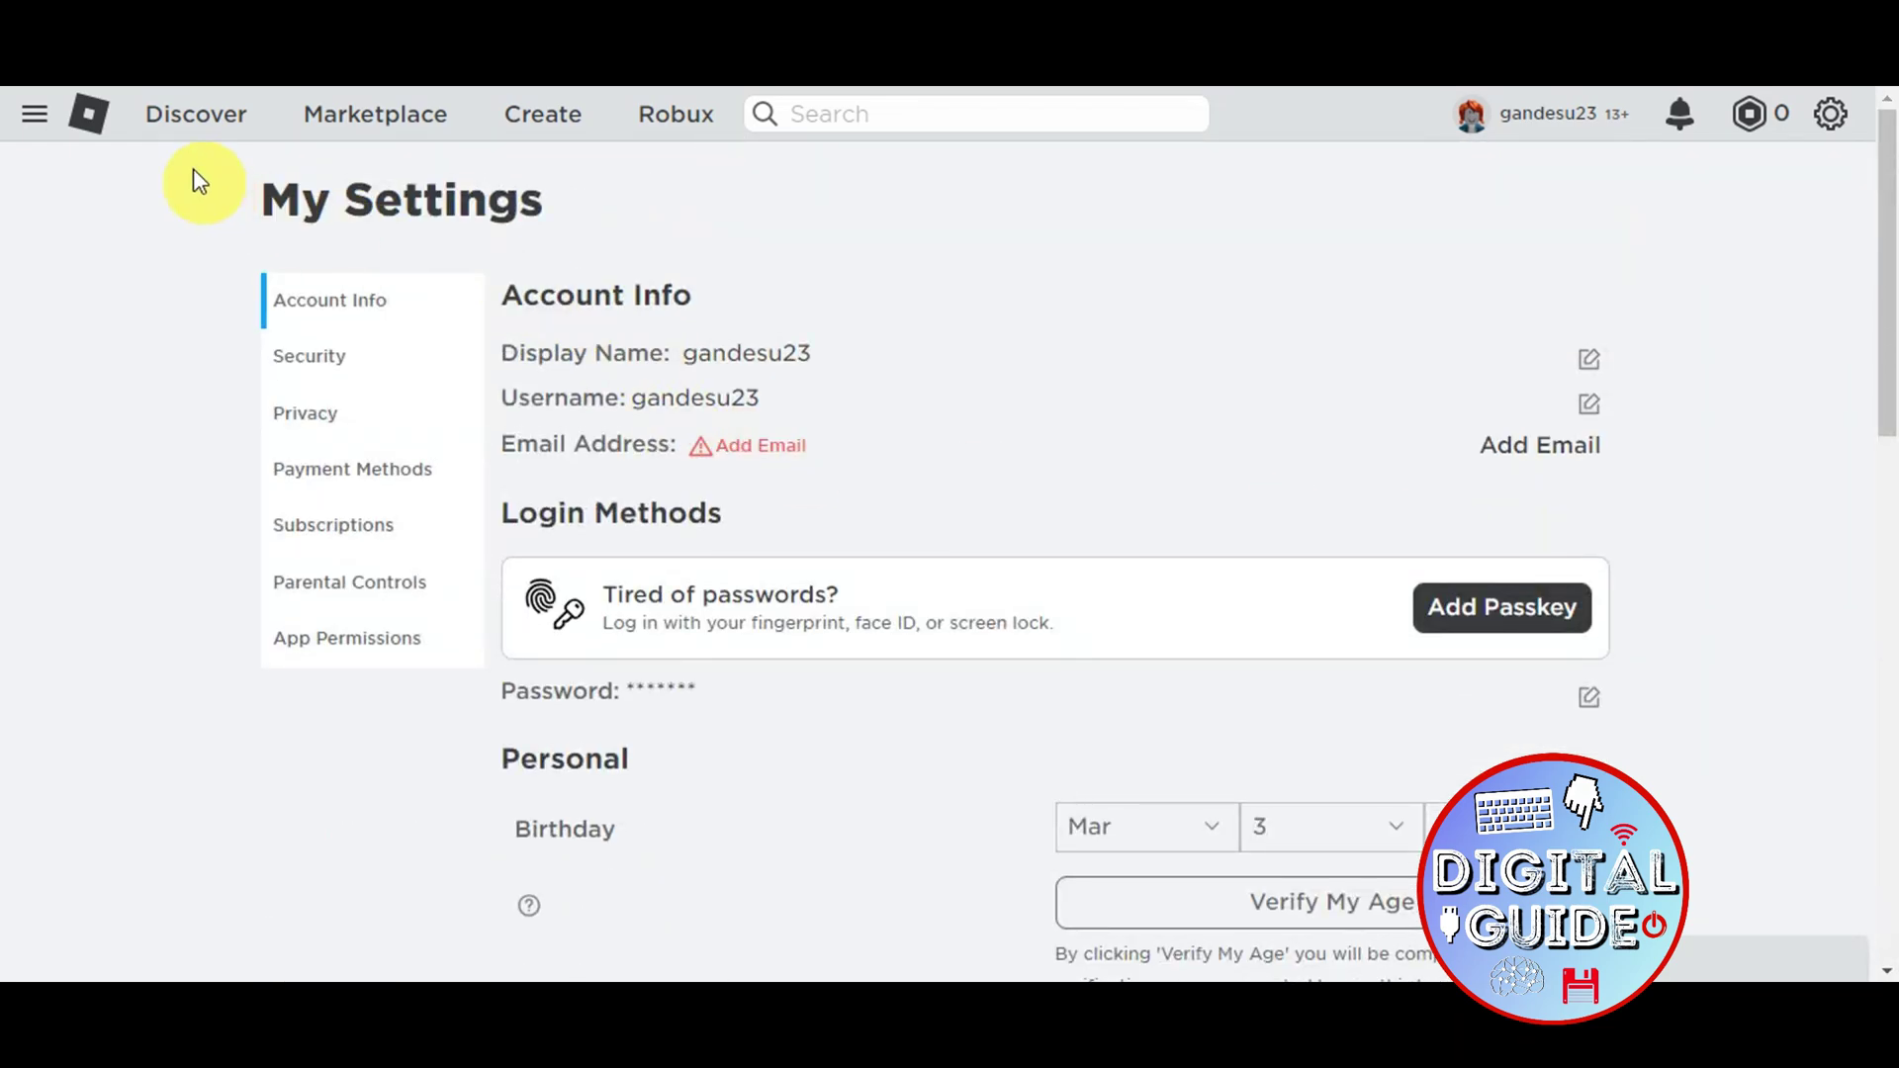
{"action": "left_click", "coordinate": [90, 128]}
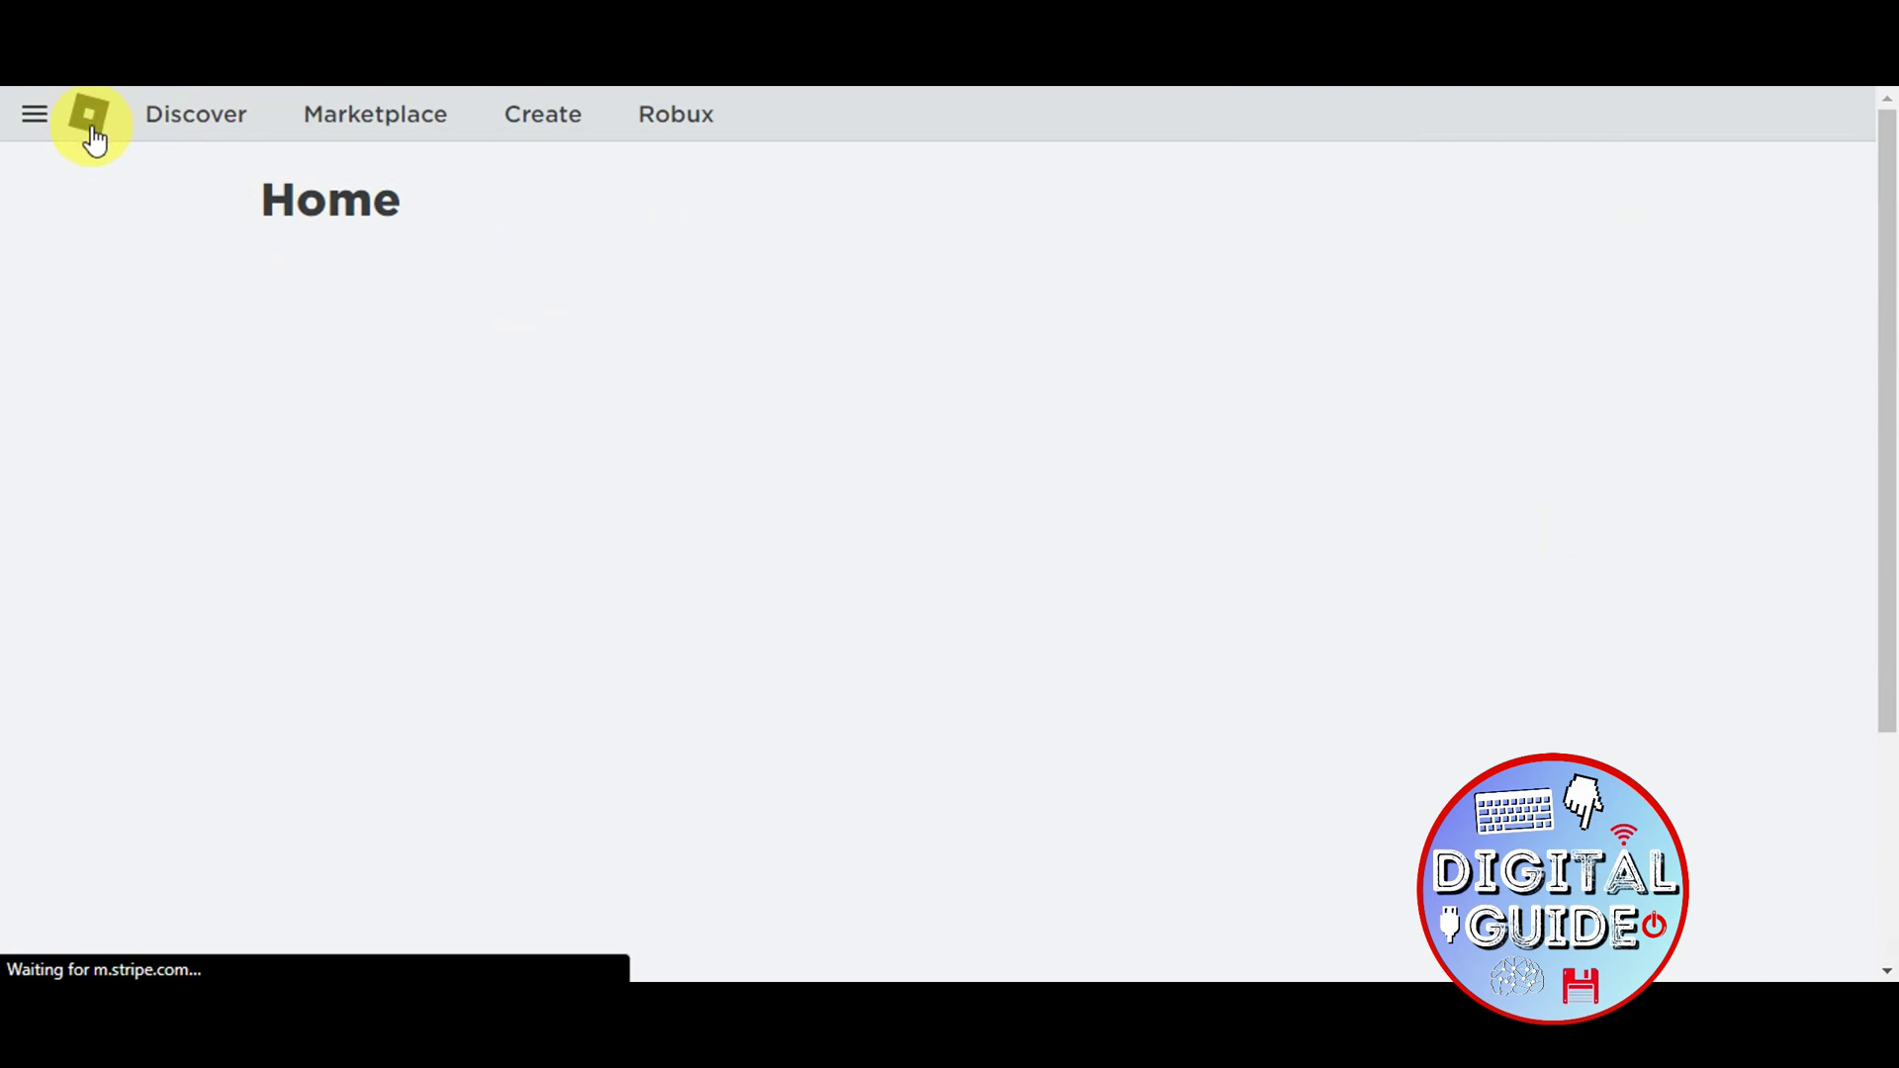